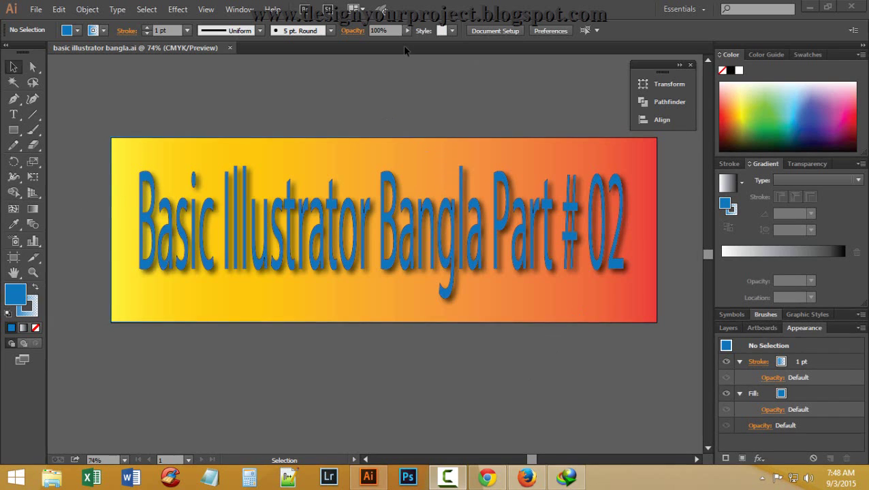
Step: Create a new Letter-size CMYK document named "part 02"
click(35, 11)
click(58, 24)
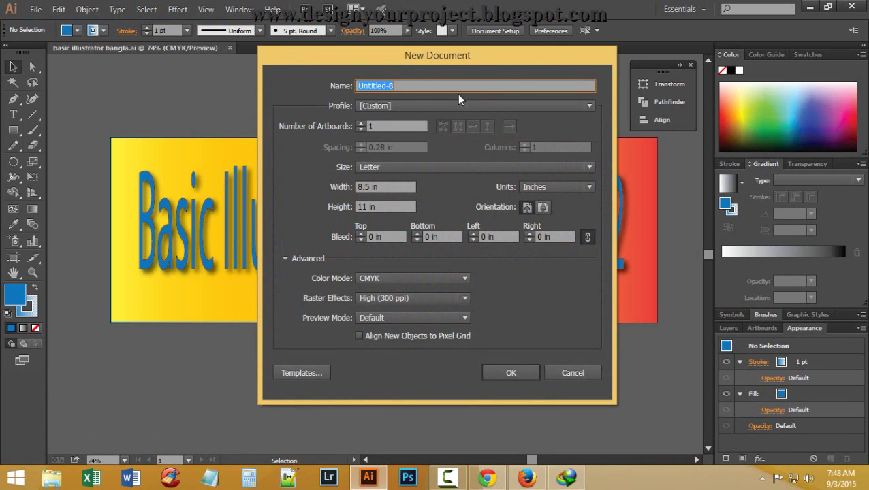
text(part tw)
key(BackSpace)
text(02)
click(506, 373)
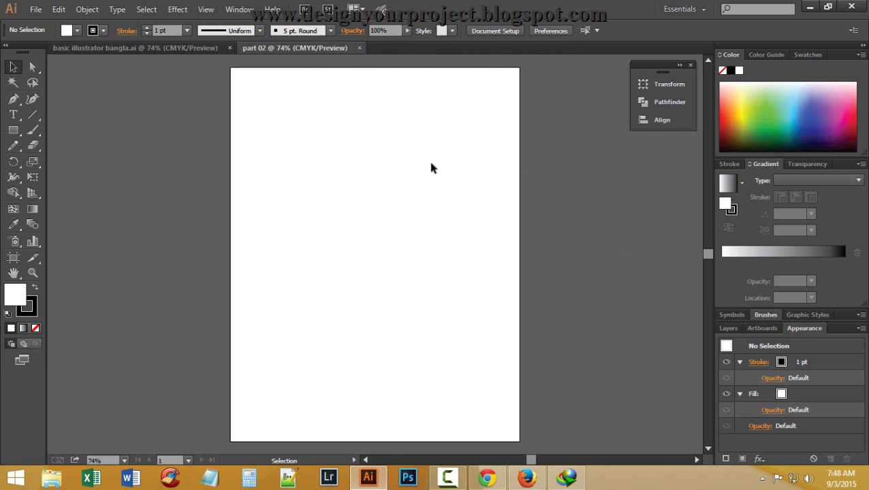
Step: Set the fill colour to a bright medium blue with a hue of 210°
click(32, 308)
click(10, 293)
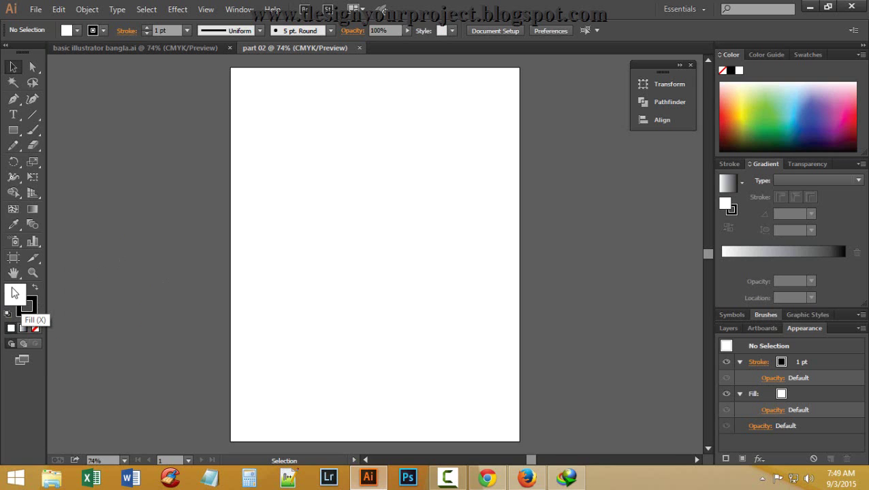
double_click(17, 297)
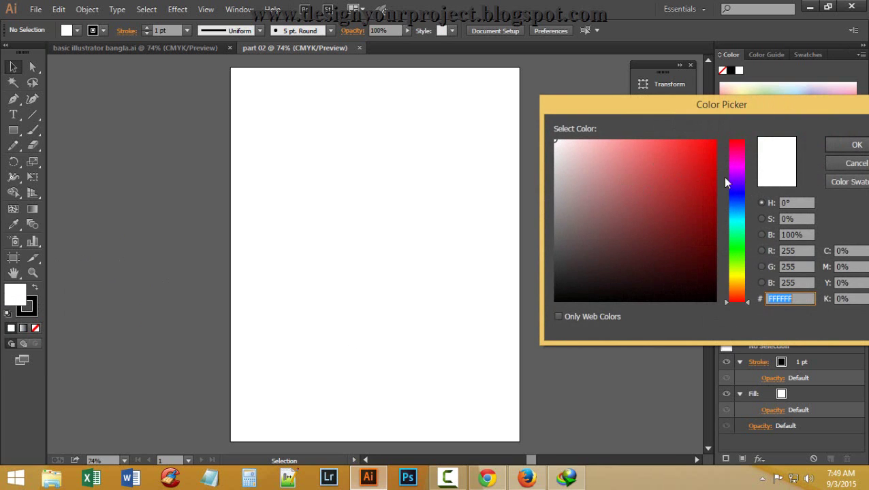
click(732, 201)
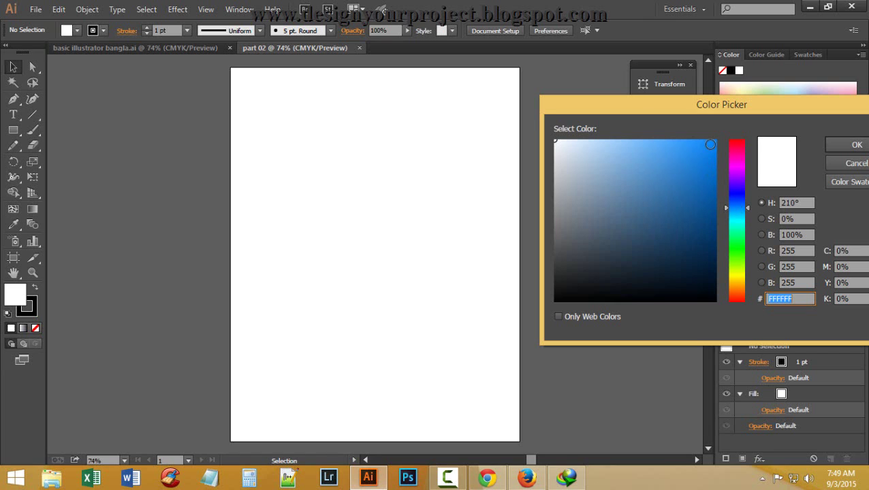
click(709, 145)
click(857, 146)
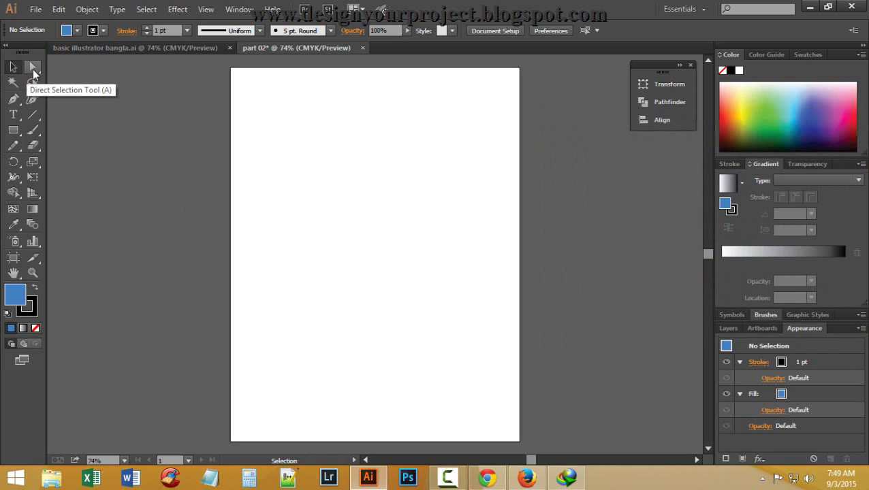
Step: Draw a blue rectangle beside the artboard's upper left and a smaller, nearly square one below it
drag(33, 69, 102, 82)
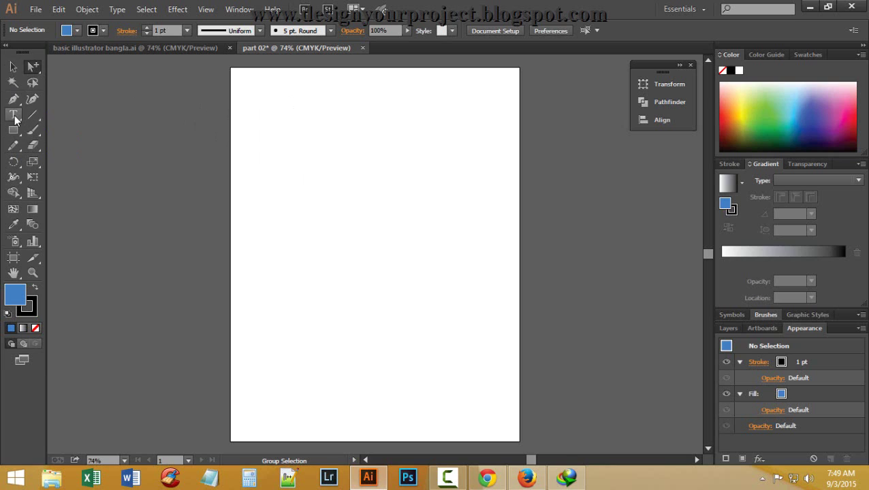
click(10, 68)
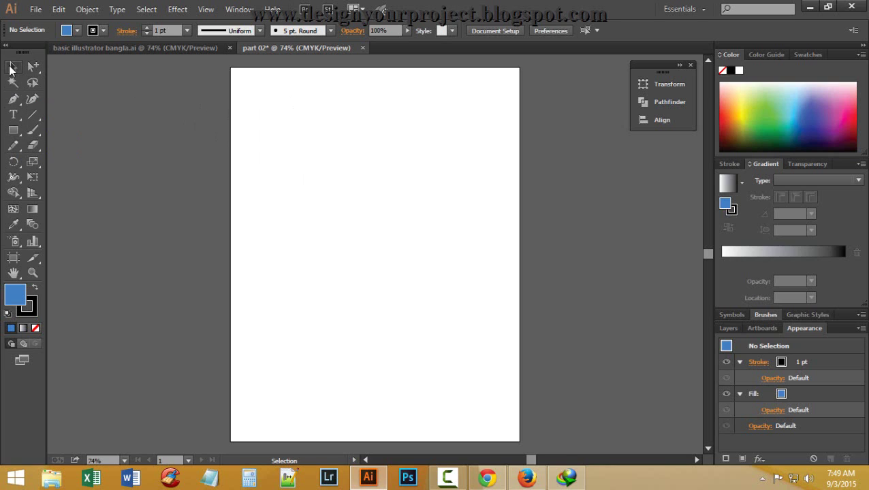
click(14, 130)
click(77, 130)
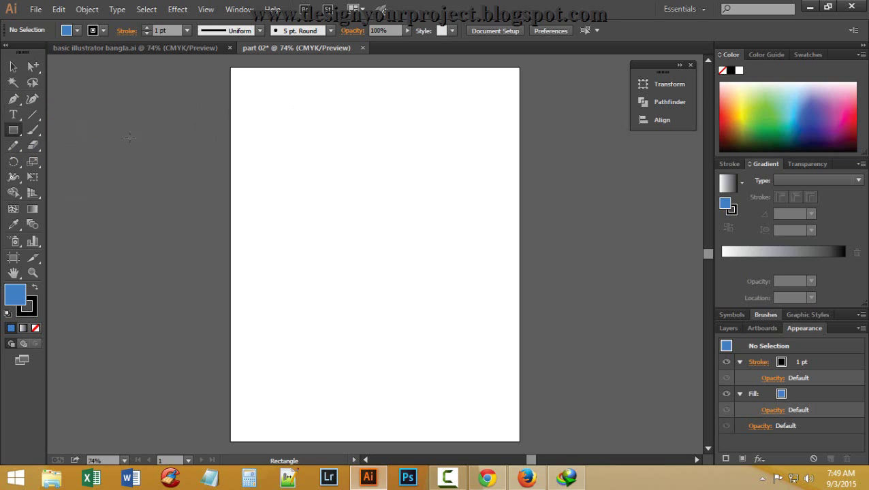
drag(88, 98, 220, 207)
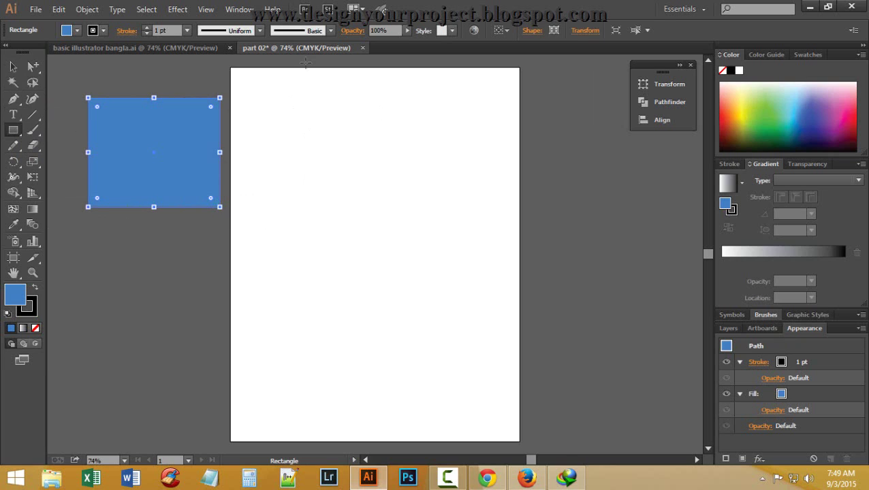
drag(101, 255, 210, 363)
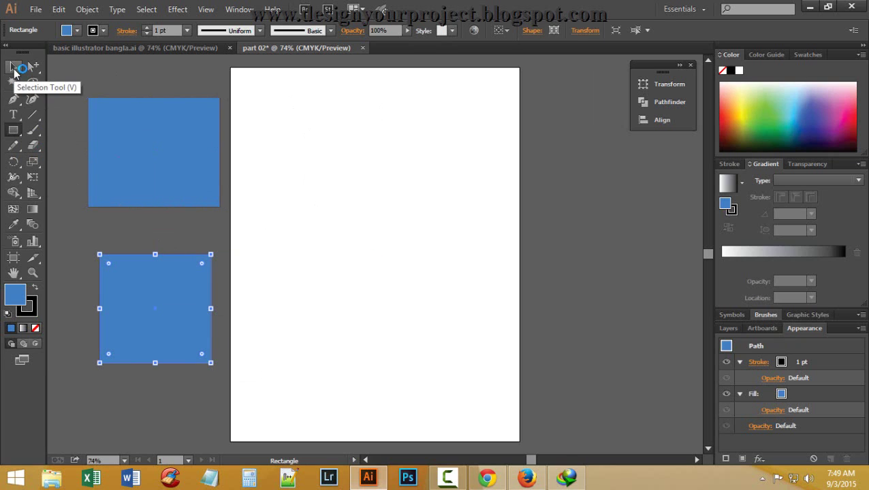
Step: Move the upper blue rectangle onto the upper middle of the artboard with the Selection tool
click(14, 68)
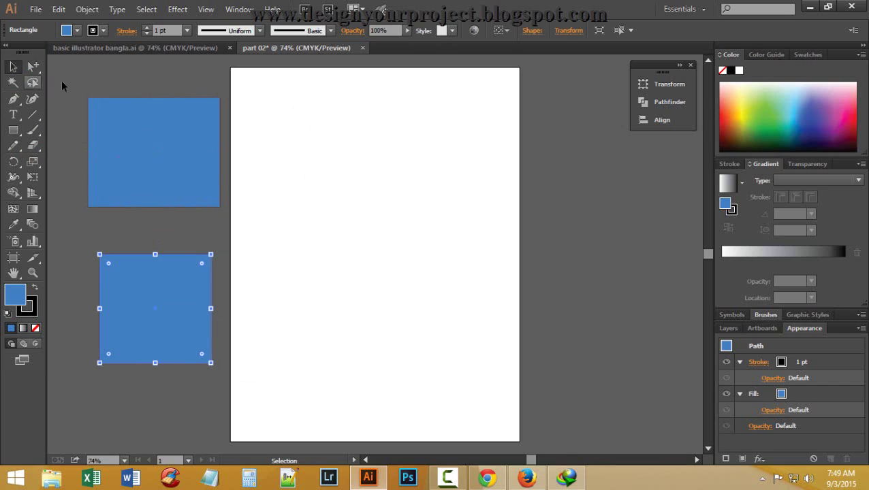
click(154, 148)
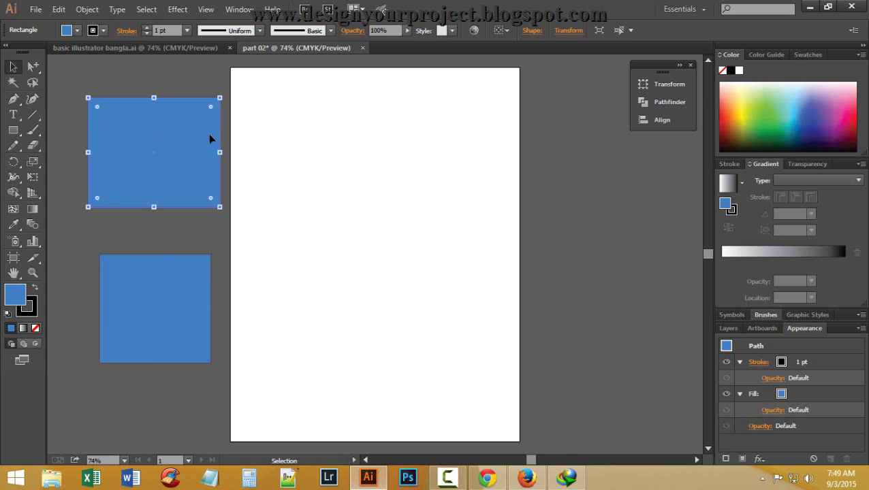
drag(210, 135, 557, 272)
drag(421, 177, 344, 171)
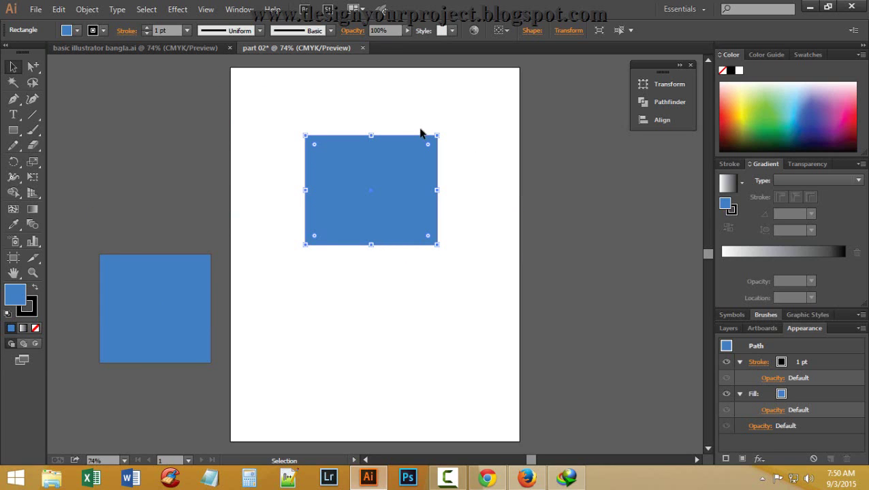
Step: Check the Illustrator version information and close it again
click(273, 9)
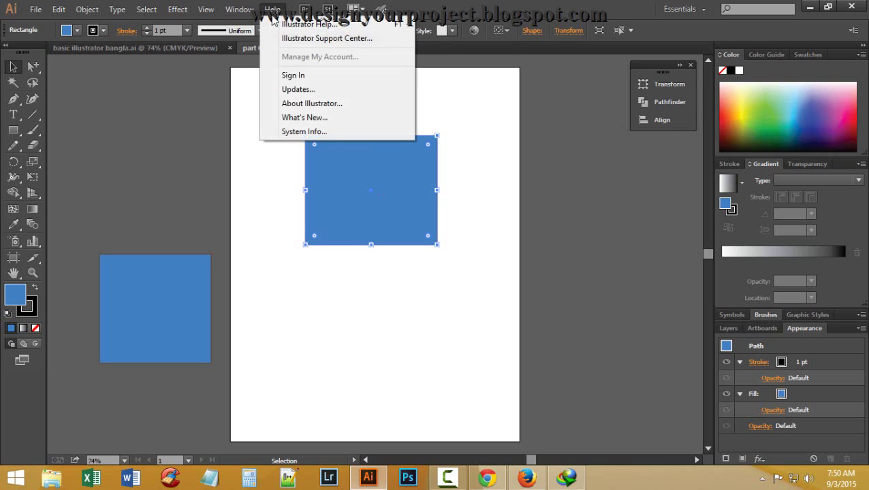
click(352, 104)
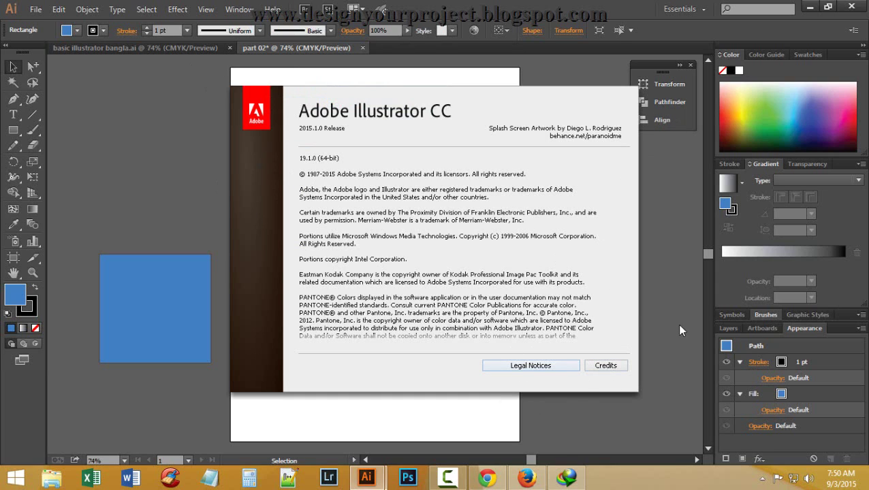
click(382, 247)
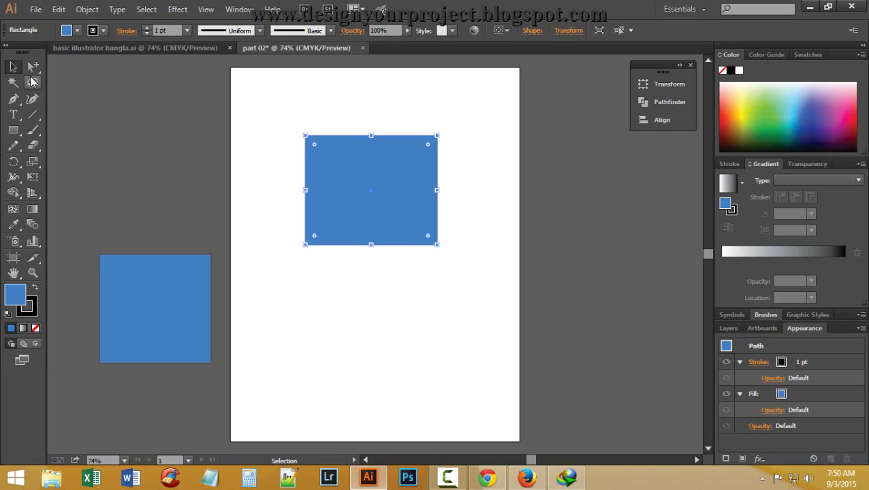
Step: Resize the rectangle on the artboard into a large square and shift it across the artboard's right edge
drag(351, 188, 390, 181)
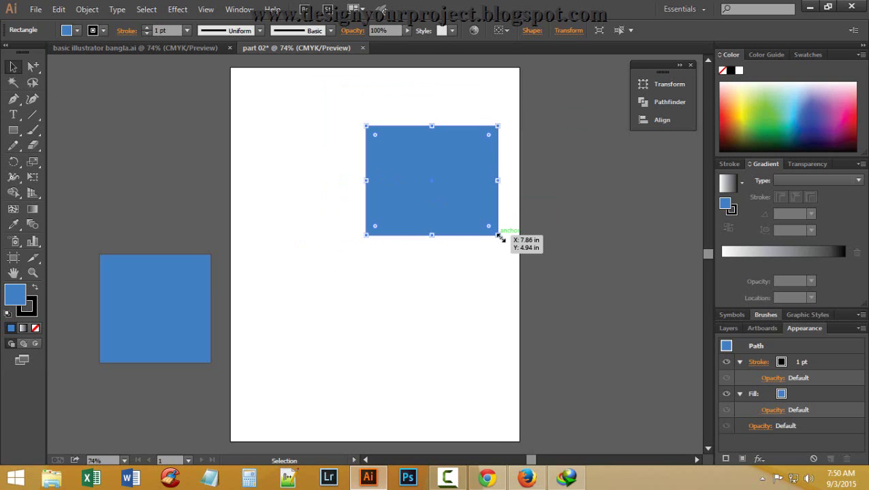
mouse_move(500, 238)
mouse_down()
mouse_move(547, 281)
mouse_move(547, 308)
mouse_move(491, 250)
mouse_up()
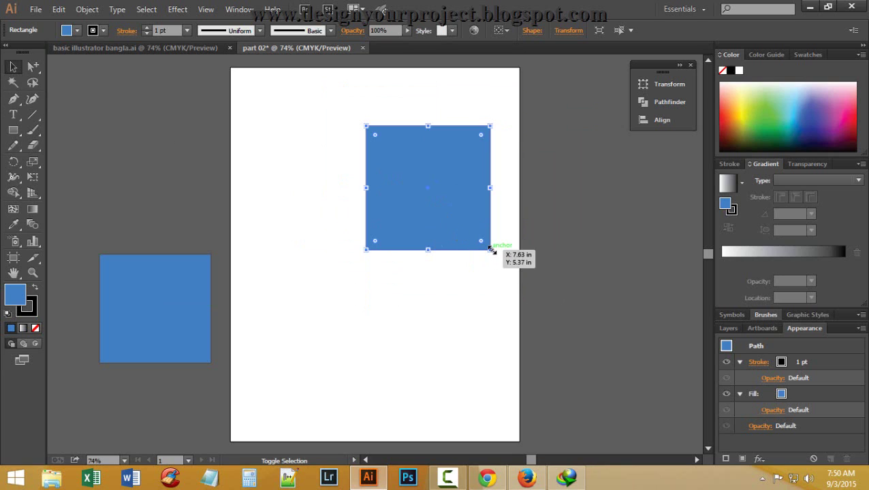
drag(491, 251, 579, 297)
drag(399, 168, 464, 181)
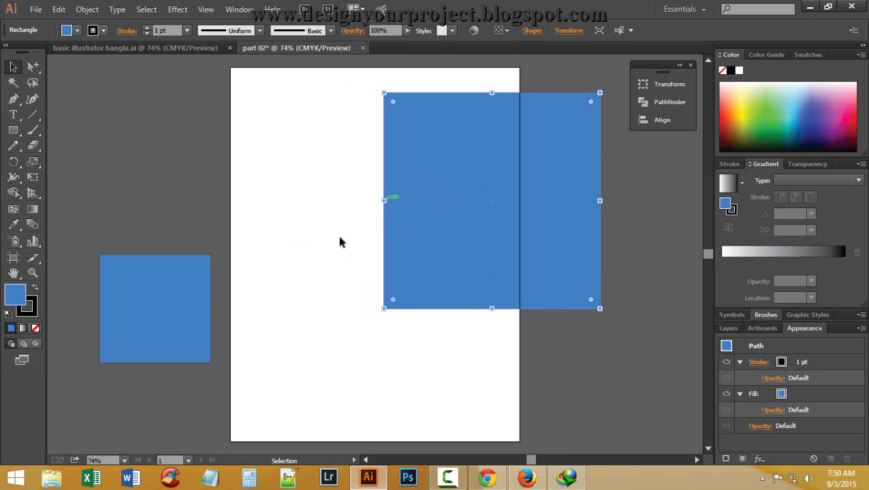
Step: Reposition the large square so it lies fully inside the upper part of the artboard
scroll(341, 234, up, 2)
scroll(340, 229, down, 3)
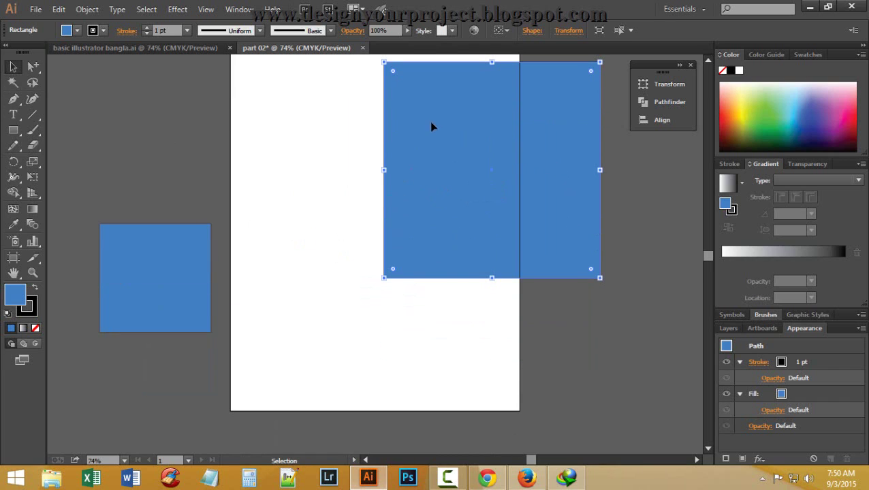
drag(431, 126, 421, 127)
click(270, 181)
scroll(463, 161, up, 2)
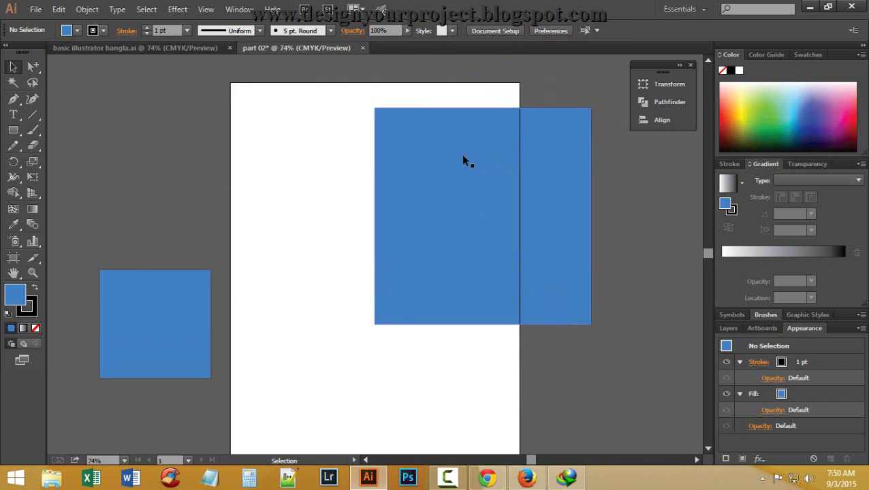
drag(457, 163, 355, 153)
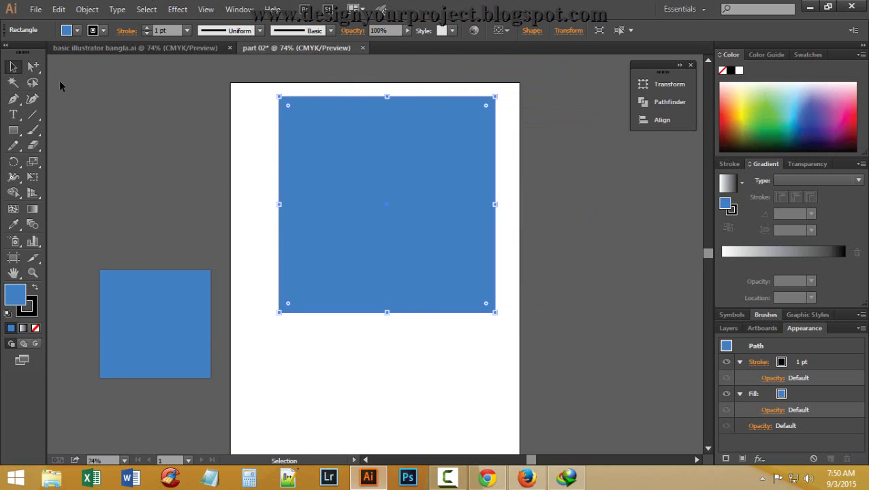
Step: Activate the Direct Selection tool with the large square selected
click(33, 66)
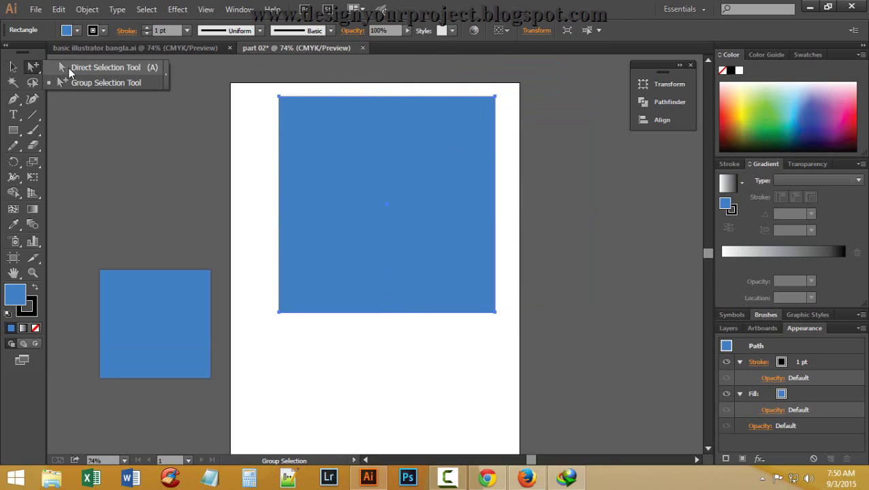
click(124, 68)
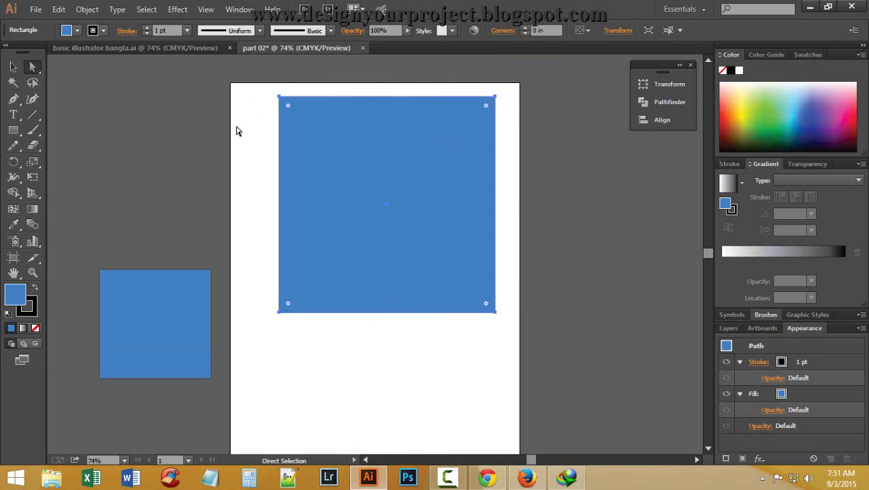
Step: Try rounding the large square's corners freehand with a corner widget, and undo the change
click(279, 96)
drag(288, 109, 316, 145)
key(ctrl+z)
double_click(288, 109)
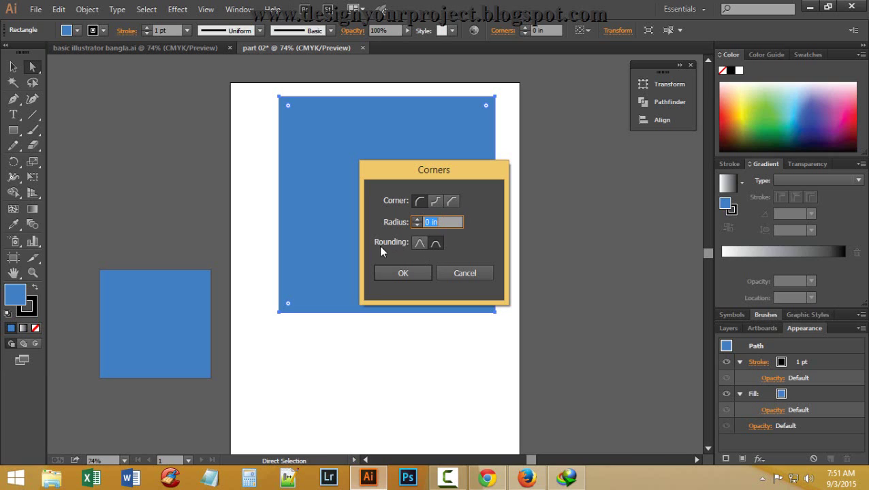
click(417, 220)
click(416, 220)
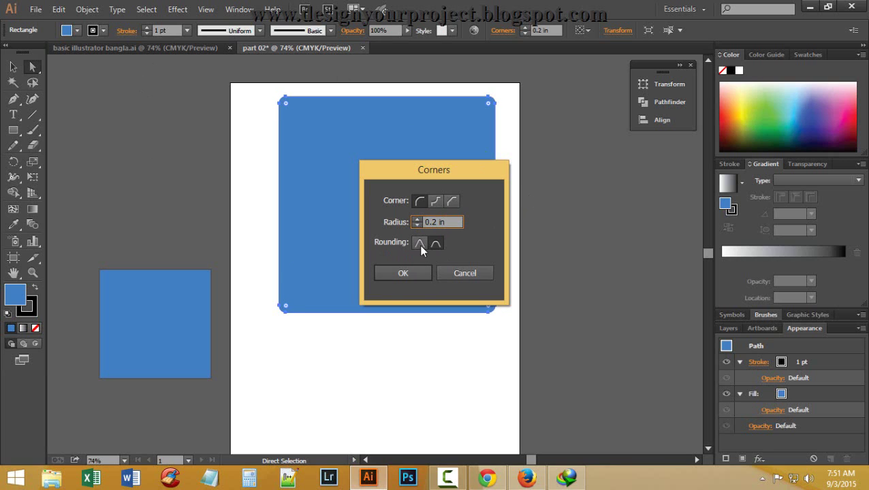
click(436, 202)
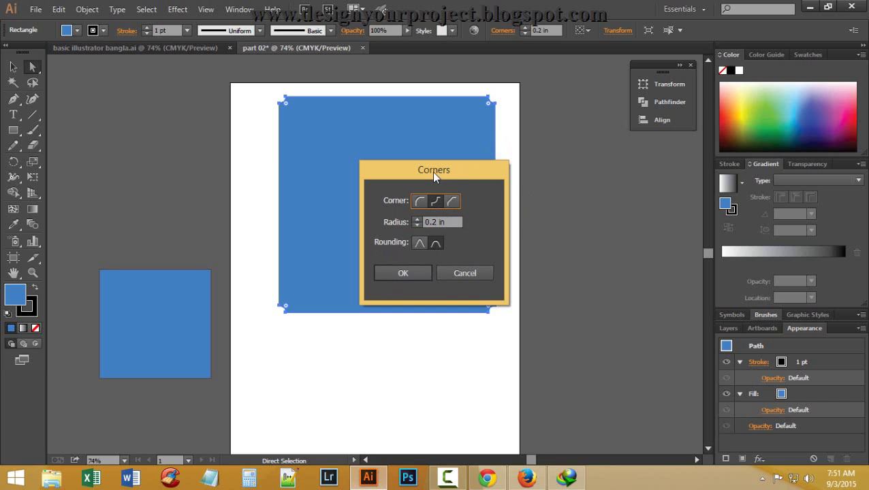
drag(432, 171, 574, 77)
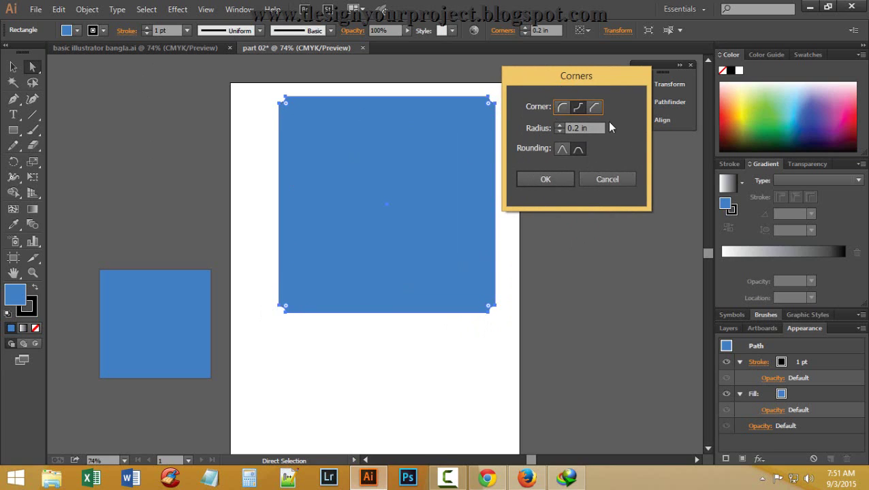
click(558, 126)
click(559, 126)
click(559, 126)
click(558, 126)
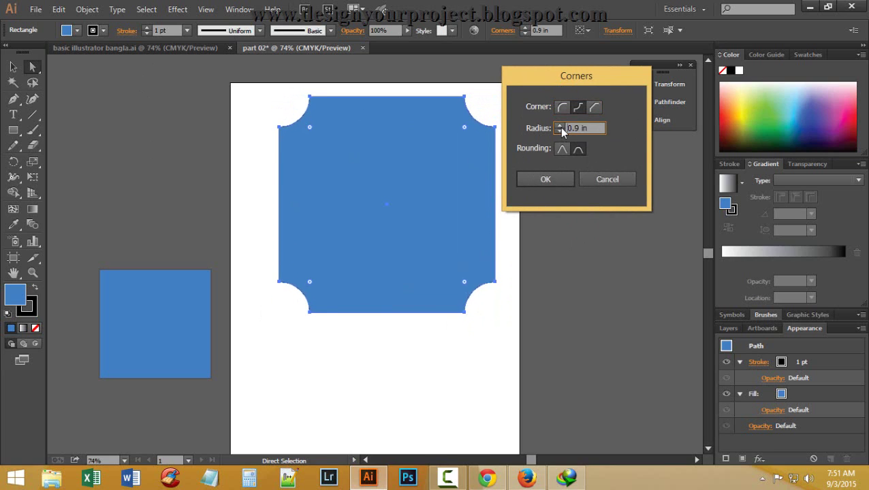
click(558, 126)
click(559, 126)
click(559, 126)
click(559, 126)
click(559, 126)
click(558, 126)
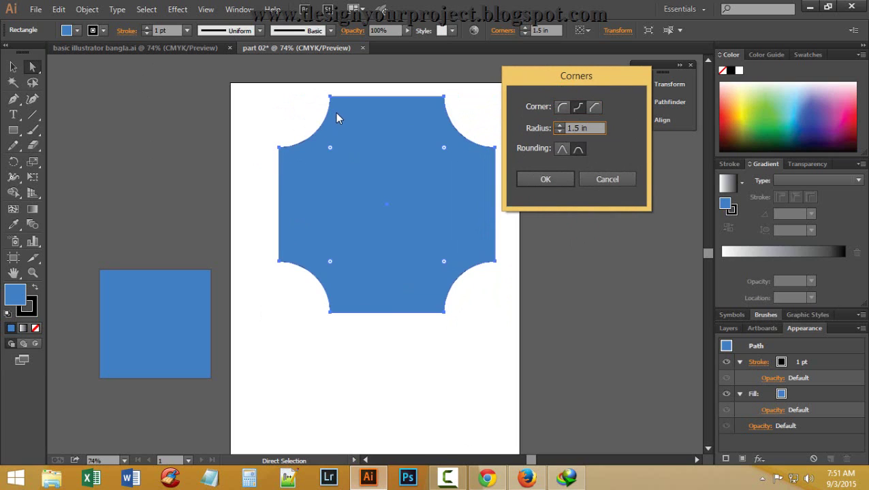
click(608, 178)
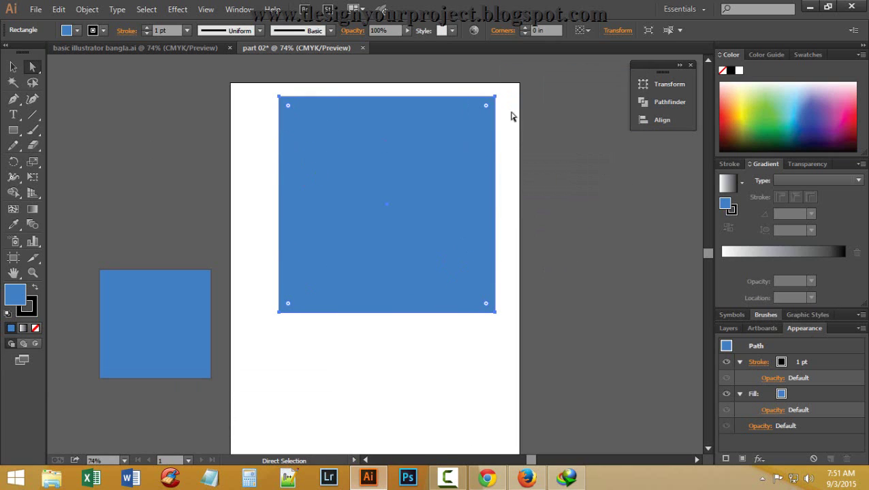
Step: Set the large square's corners to inverted round with a 0.7 in radius in the Corners dialog
double_click(288, 108)
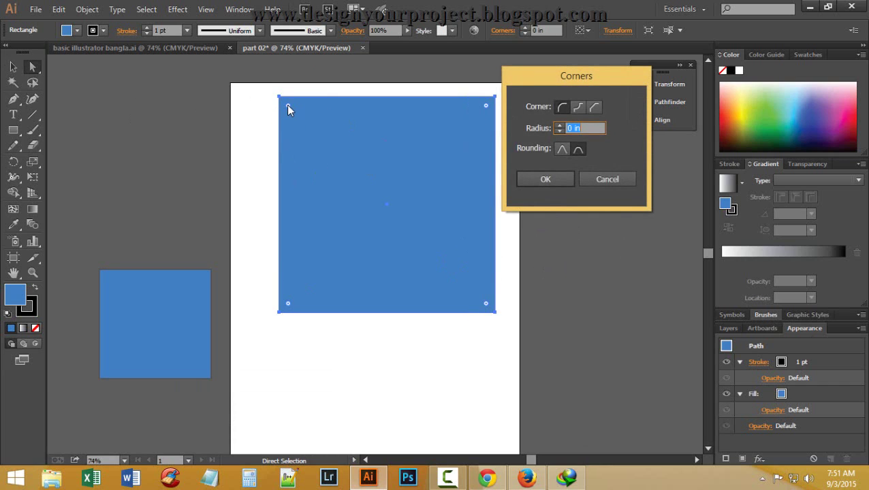
click(578, 108)
double_click(573, 129)
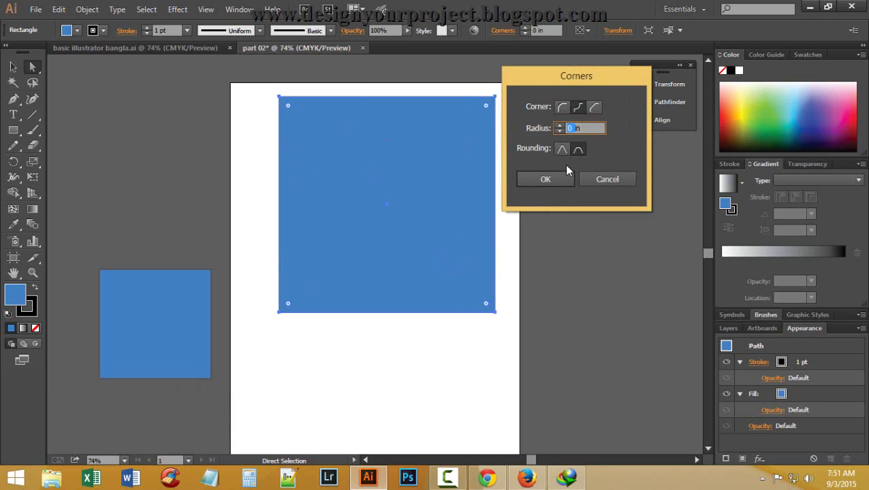
click(556, 126)
click(556, 125)
click(556, 125)
click(557, 126)
click(556, 125)
click(557, 125)
click(556, 125)
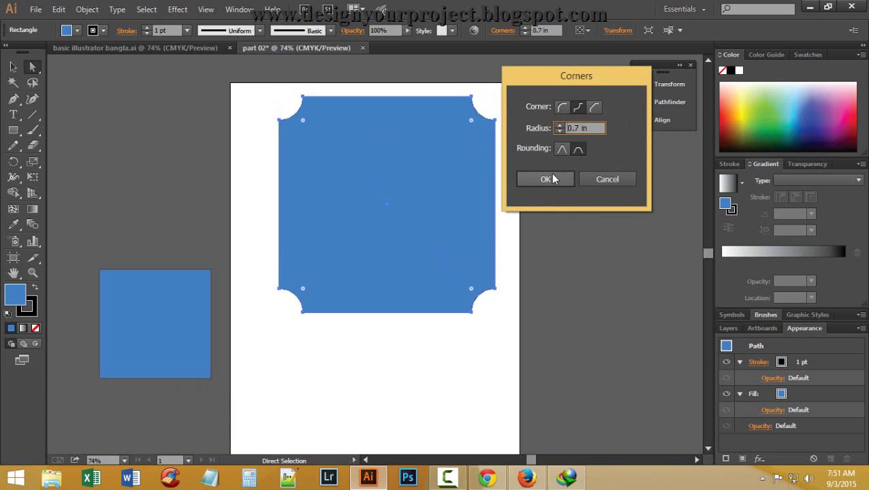
Step: Preview chamfer corners on the large square, apply the inverted round style instead, and undo the corner change
click(562, 151)
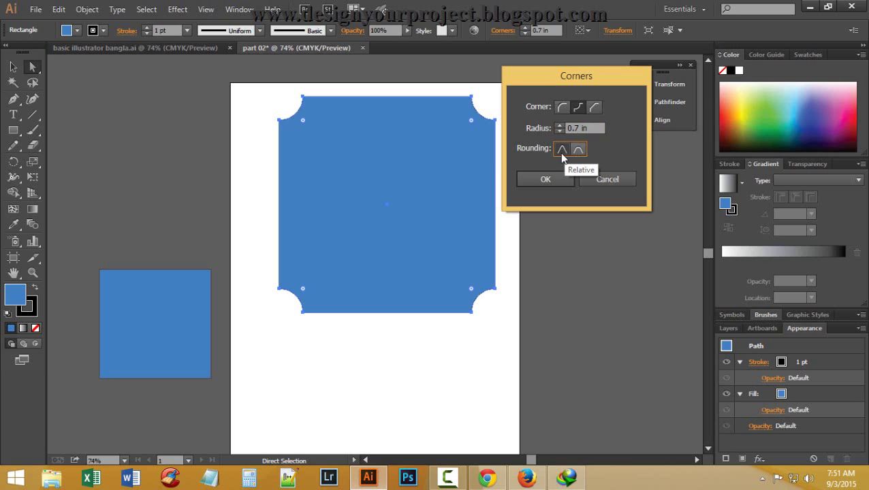
click(595, 107)
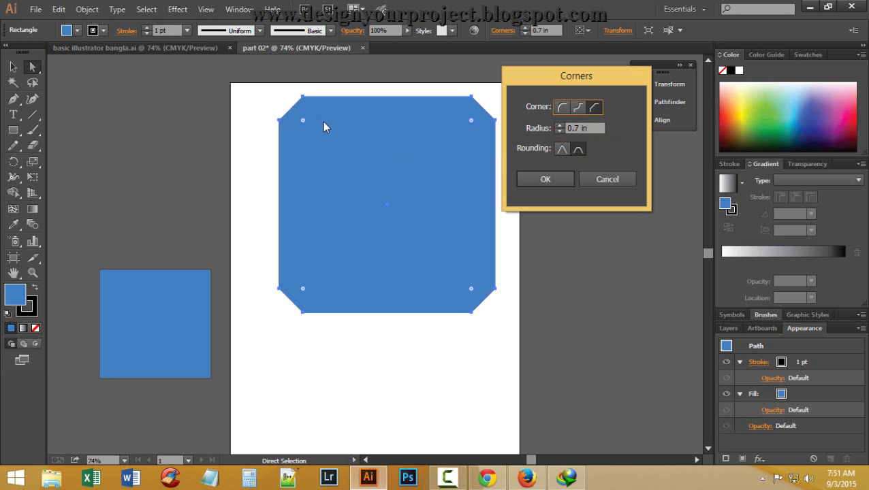
click(578, 107)
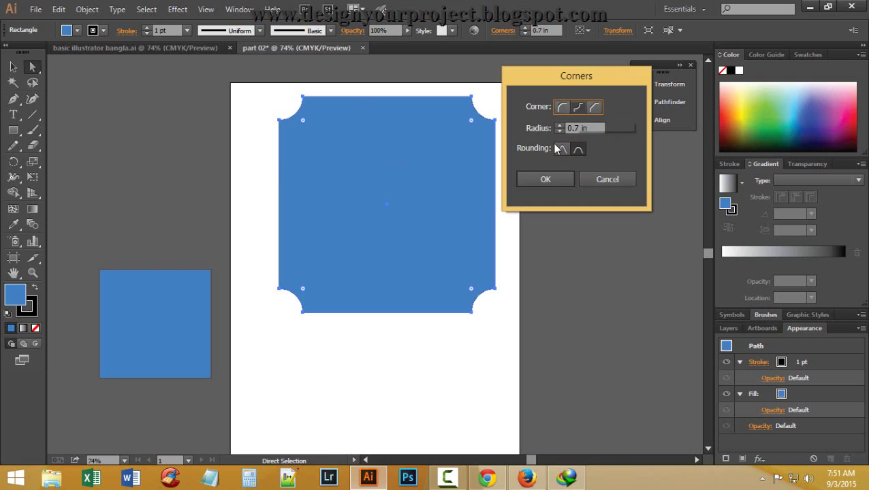
click(547, 179)
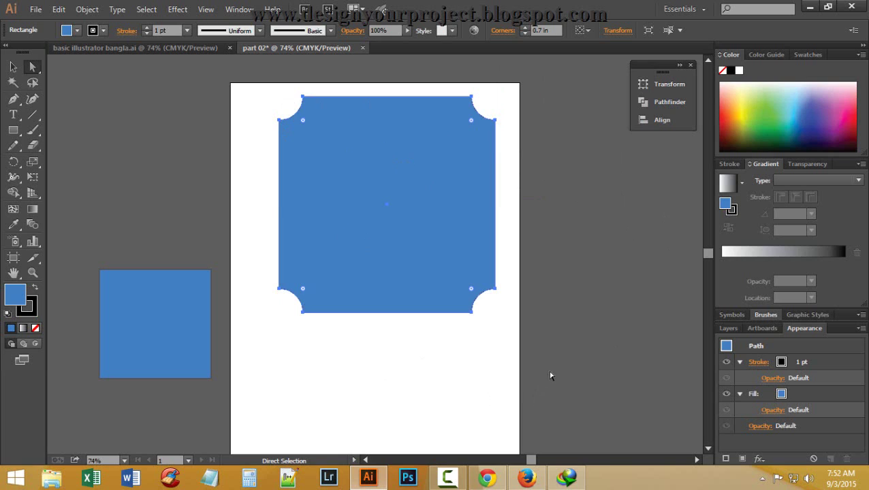
key(v)
key(ctrl+z)
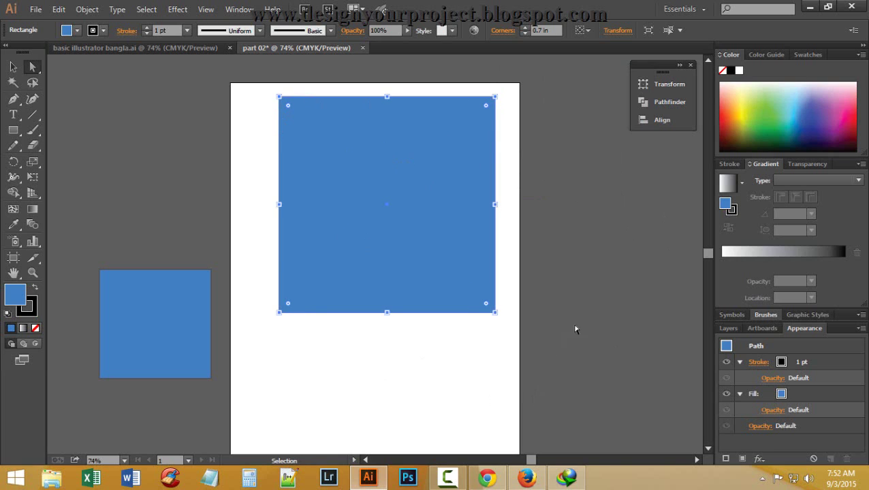
Step: Pull the large square's upper-left anchor out past the artboard's left edge and its lower-left anchor downward with Direct Selection
key(a)
scroll(295, 167, down, 1)
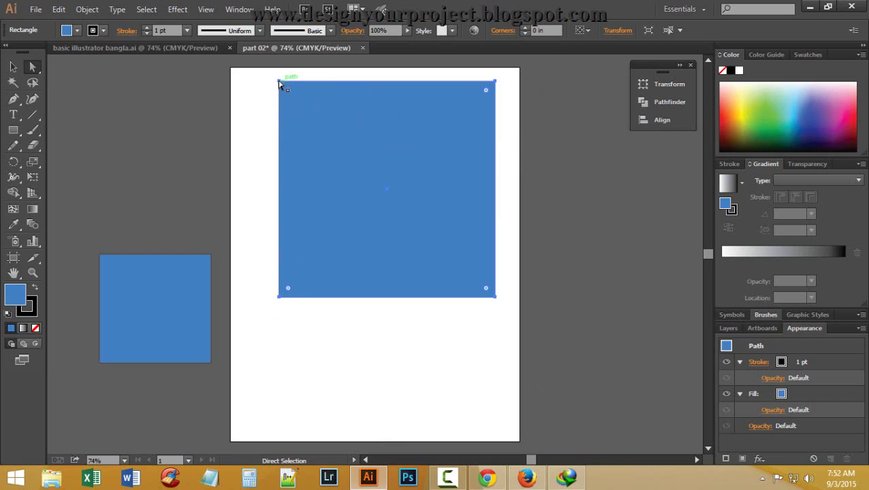
drag(278, 80, 134, 67)
scroll(355, 215, up, 2)
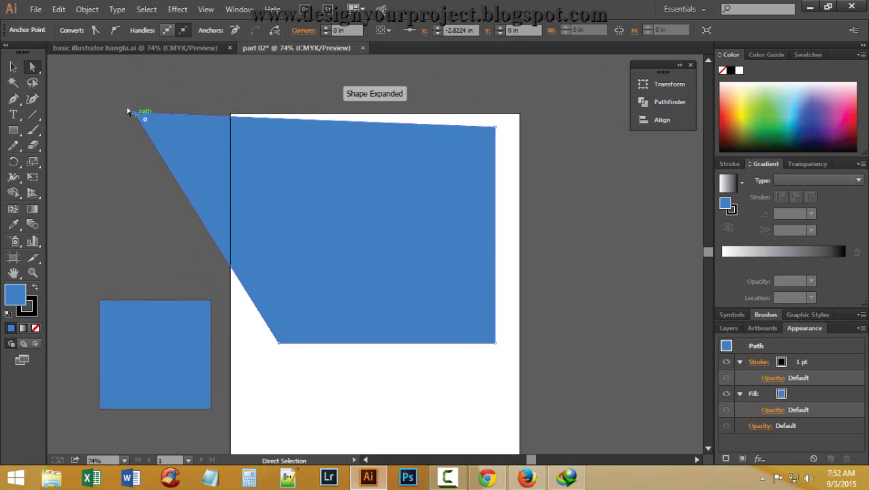
drag(135, 118, 198, 237)
scroll(207, 232, down, 5)
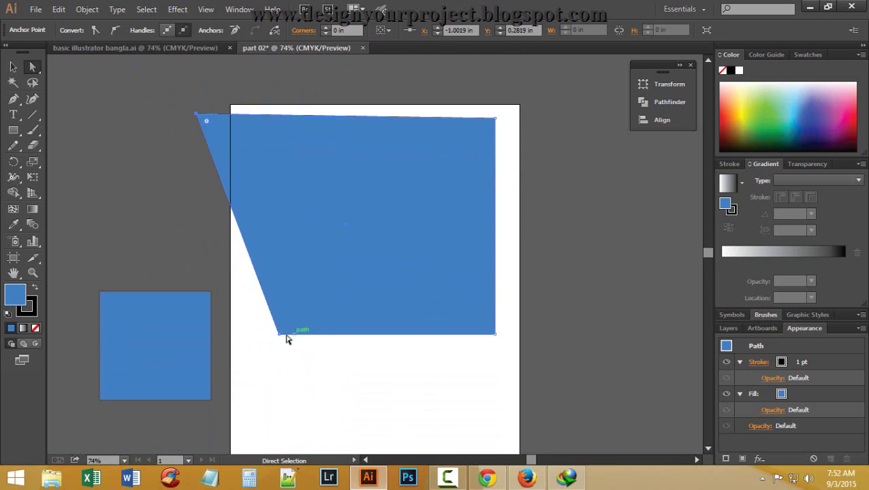
drag(279, 335, 245, 421)
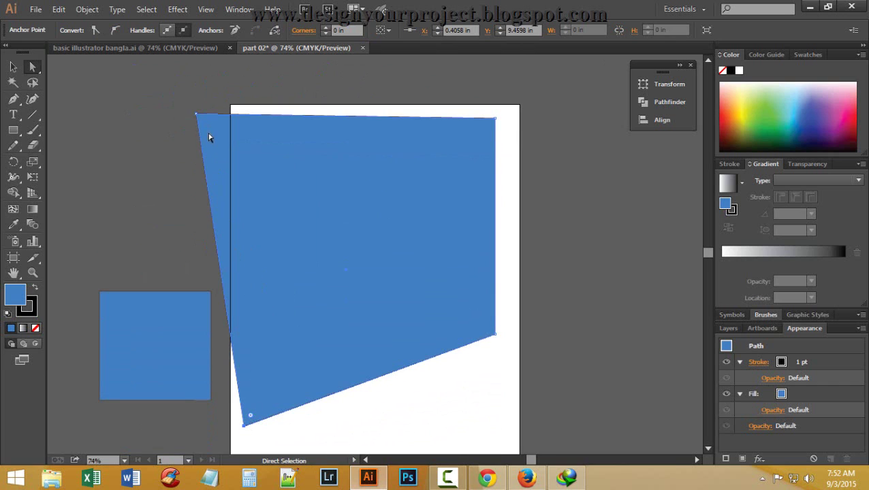
Step: Move the large shape's two left anchors inward to narrow it, and deselect the shape
drag(197, 115, 363, 118)
scroll(353, 178, down, 2)
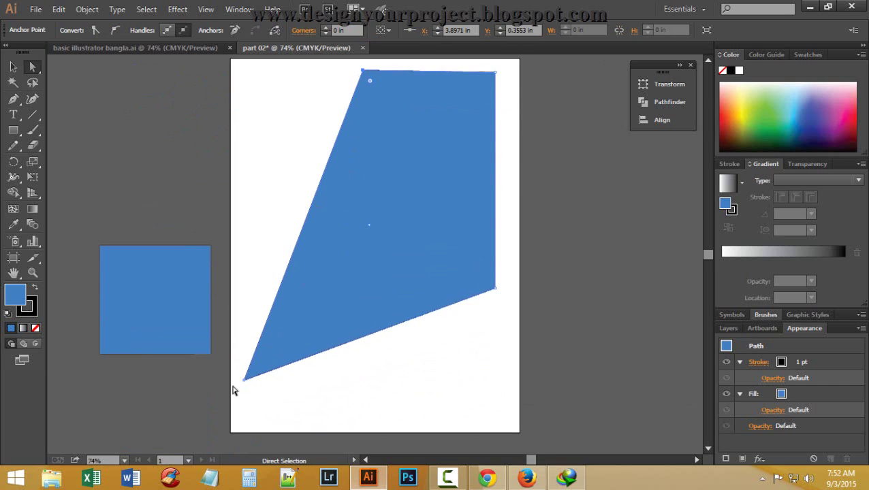
drag(244, 379, 335, 220)
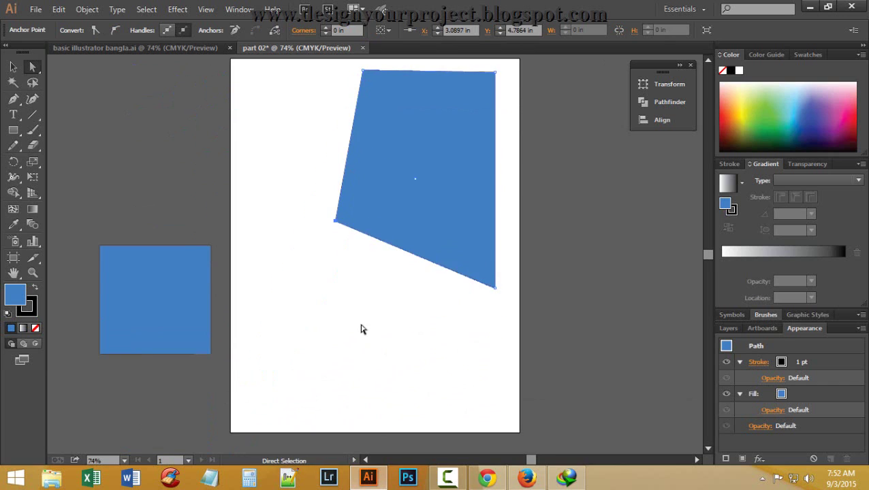
click(361, 328)
Step: Reselect the large shape and pull its four anchors outward into a wide trapezoid overlapping the artboard's upper and right edges
scroll(361, 328, up, 4)
click(468, 184)
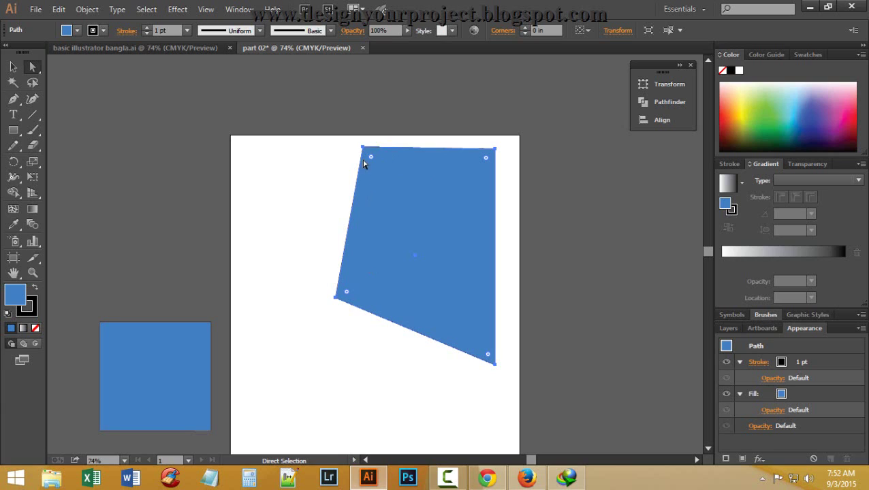
click(362, 147)
drag(362, 145, 260, 102)
drag(336, 298, 287, 364)
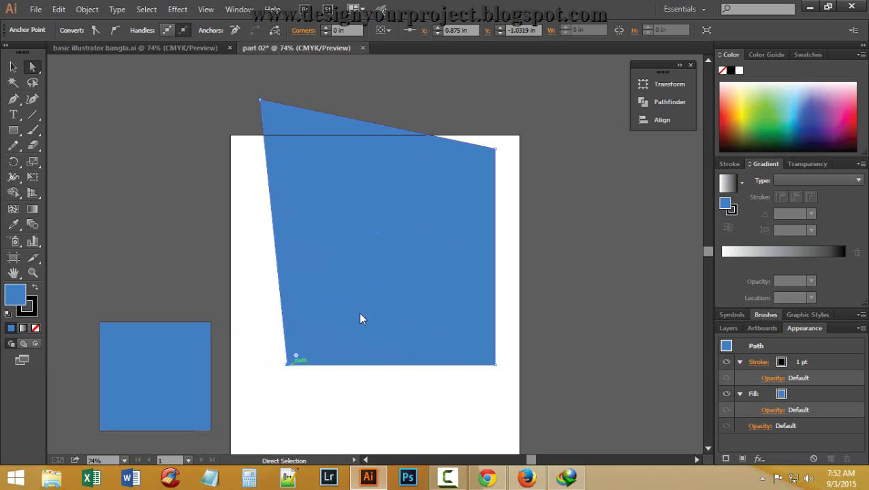
drag(497, 149, 576, 104)
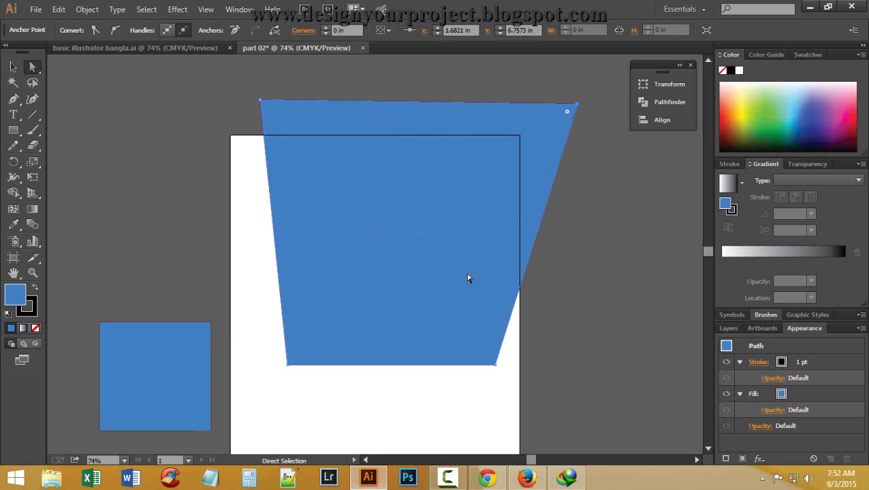
drag(495, 365, 549, 368)
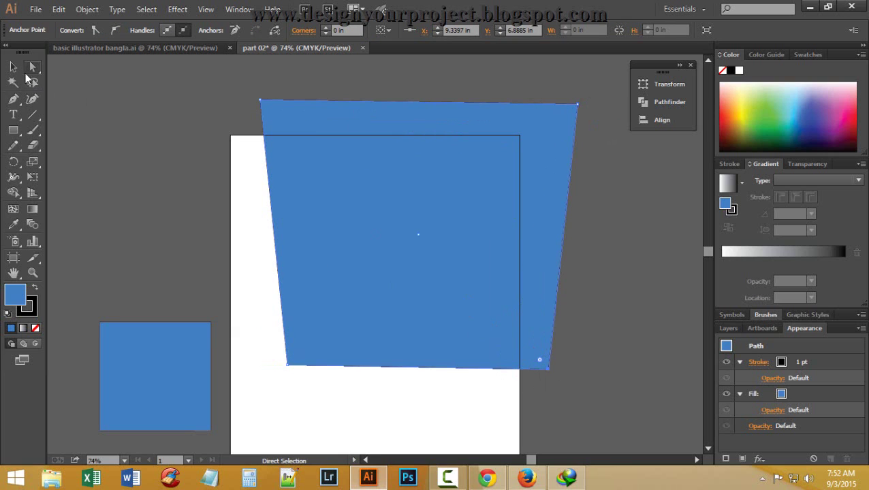
Step: Deselect the trapezoid and pull its two upper anchors inward individually with the Direct Selection tool
click(13, 66)
click(185, 126)
click(32, 66)
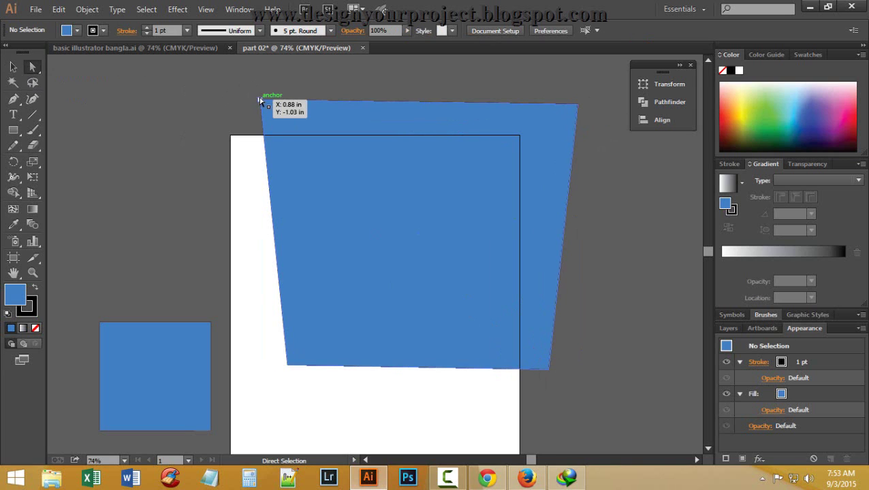
drag(263, 101, 285, 113)
drag(578, 106, 538, 127)
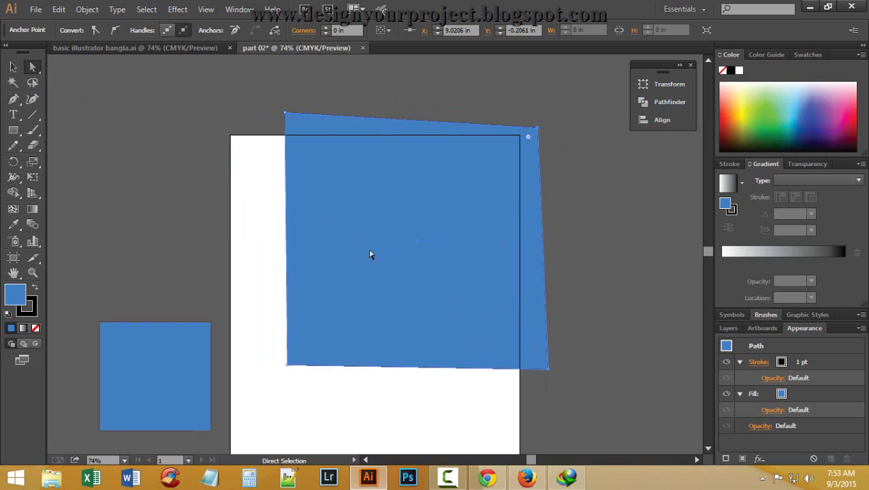
Step: With the Group Selection tool, move the small square up onto the artboard's left edge and shift the large shape slightly left and down
click(32, 66)
click(74, 83)
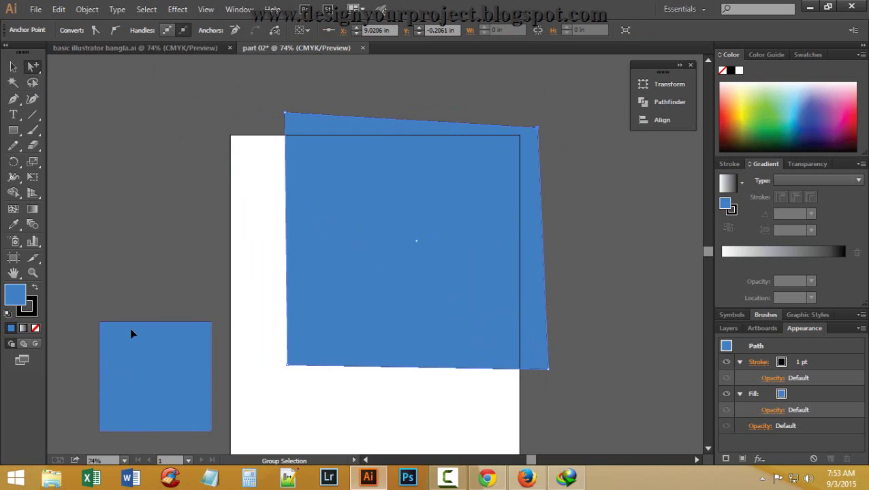
drag(132, 333, 156, 260)
drag(479, 199, 425, 215)
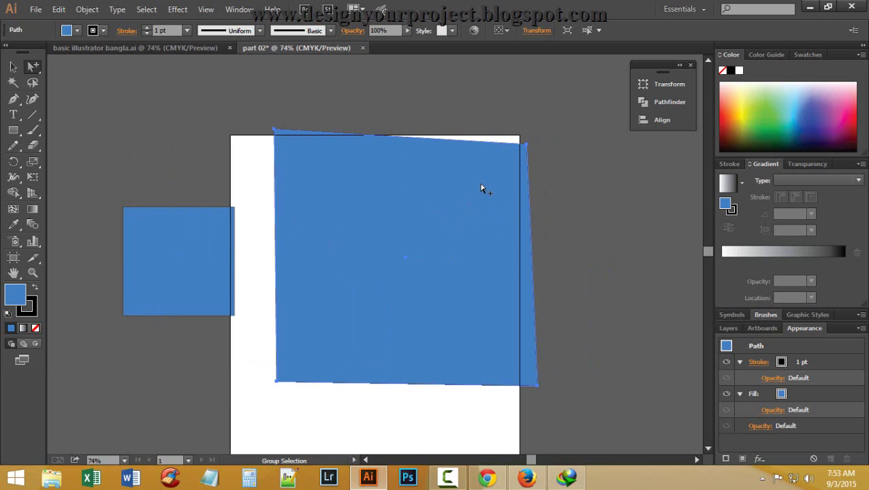
scroll(481, 188, down, 3)
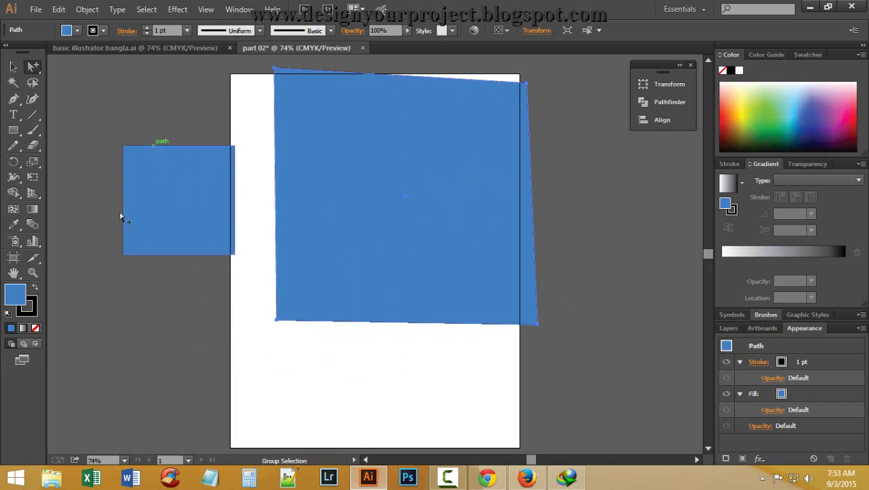
click(65, 162)
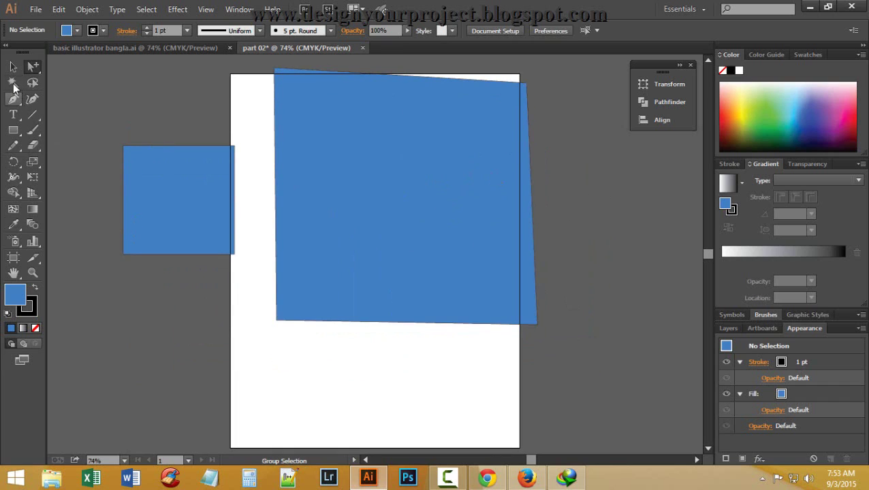
Step: Select both blue shapes at once by matching fill with the Magic Wand, and clear the selection
click(13, 86)
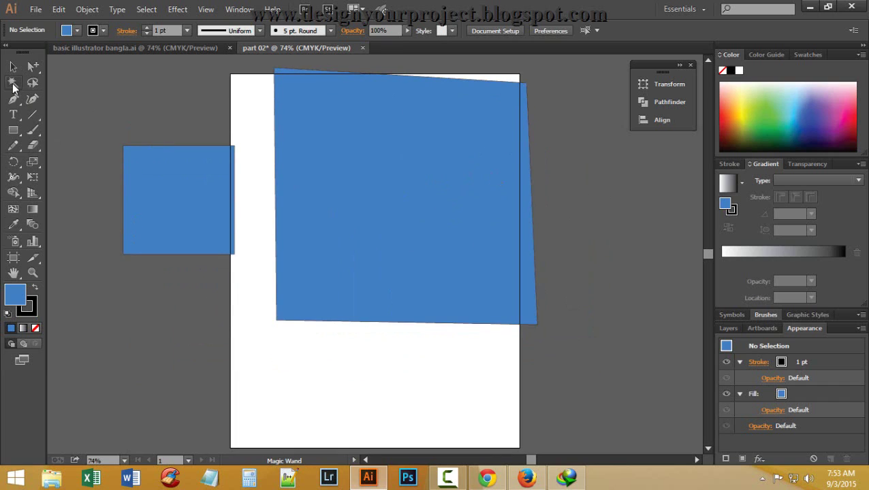
click(163, 194)
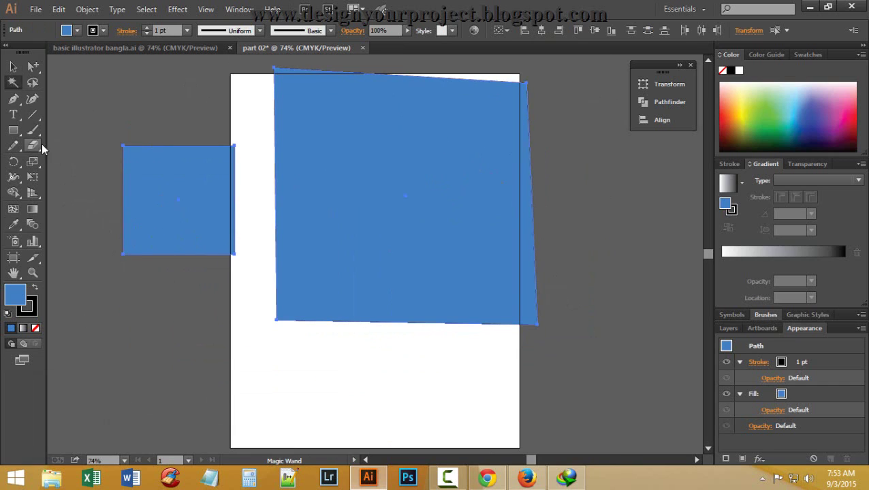
click(13, 66)
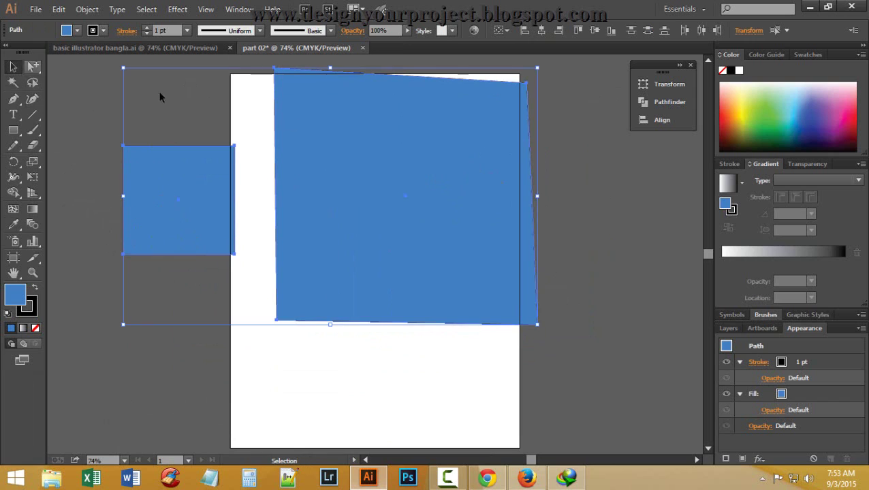
click(650, 286)
Step: Recolour the large four-sided shape's fill green from the color spectrum and deselect it
click(427, 210)
click(773, 124)
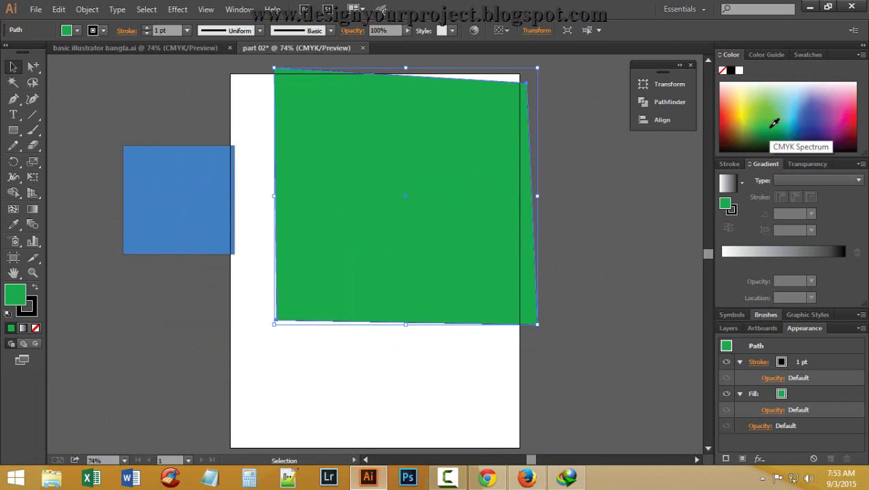
click(261, 206)
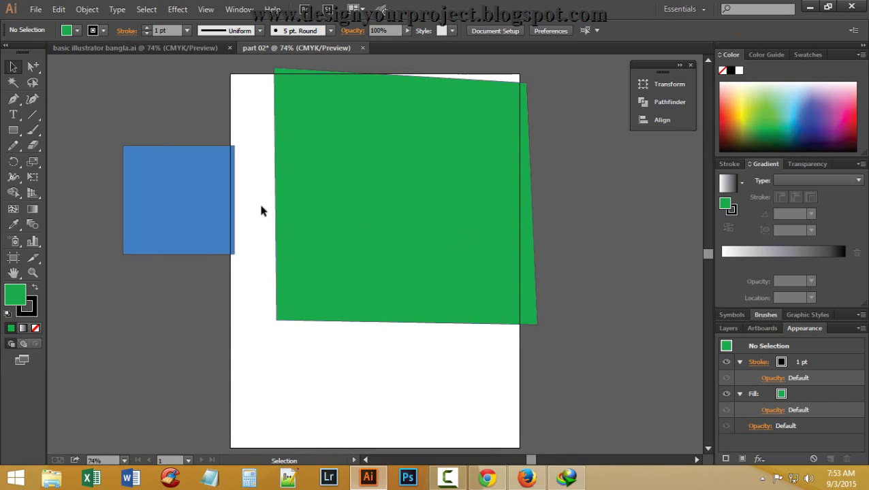
Step: Use the Magic Wand on the blue square to select only blue-filled objects, and deselect it
click(13, 83)
click(168, 187)
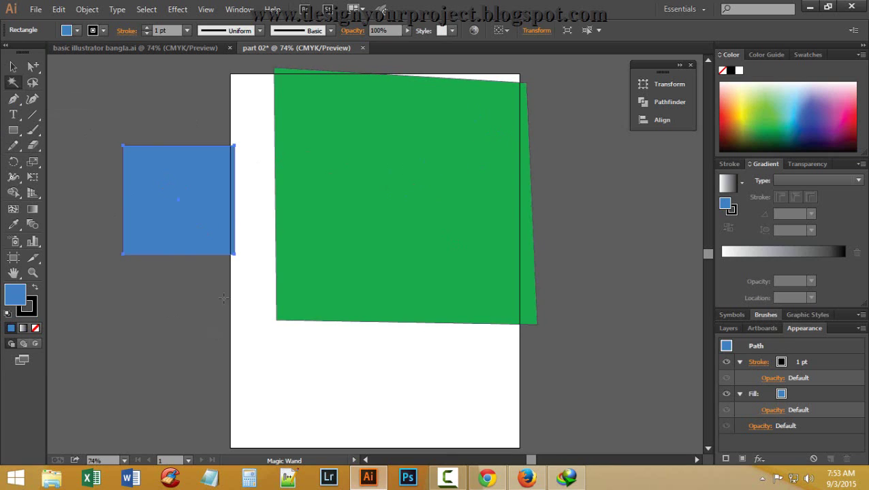
click(211, 264)
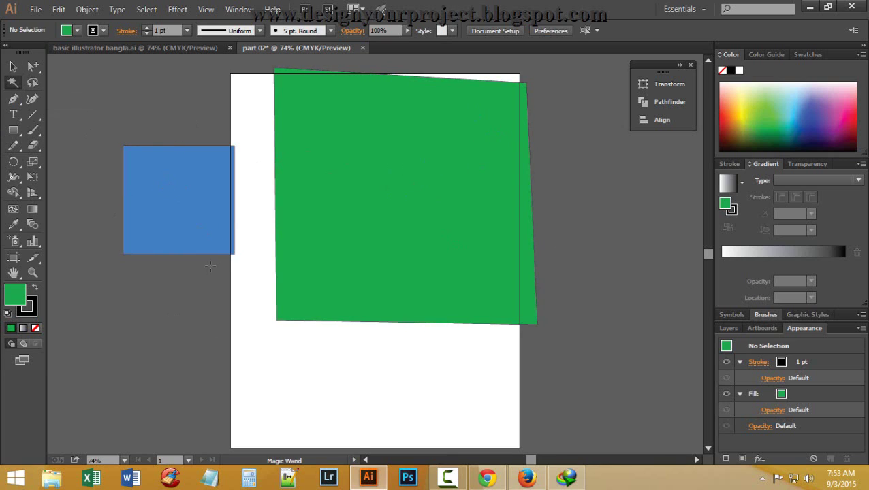
Step: Draw a green rectangle left of the artboard and another near the artboard's bottom, filling the latter with indigo blue
click(13, 130)
scroll(103, 272, down, 2)
drag(99, 278, 195, 364)
drag(283, 325, 406, 397)
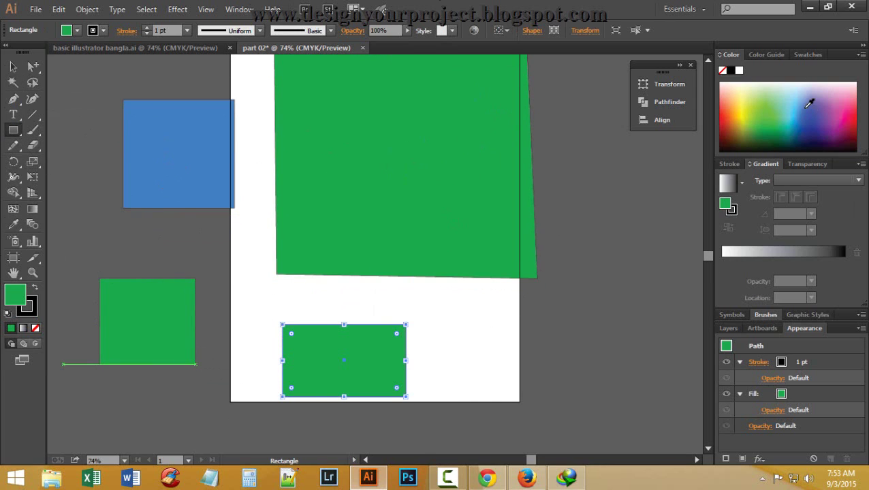
click(816, 106)
Step: Draw a wide rectangle above the blue square and fill it with light green
scroll(387, 270, up, 8)
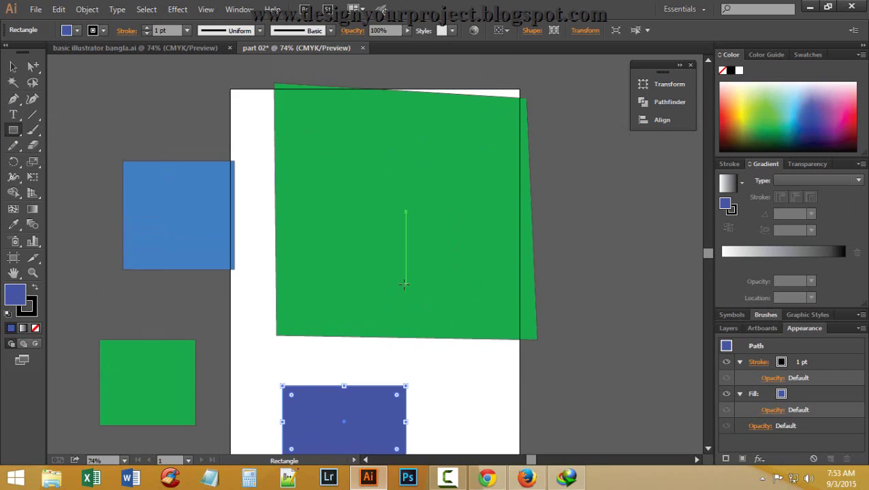
drag(114, 138, 261, 197)
click(767, 94)
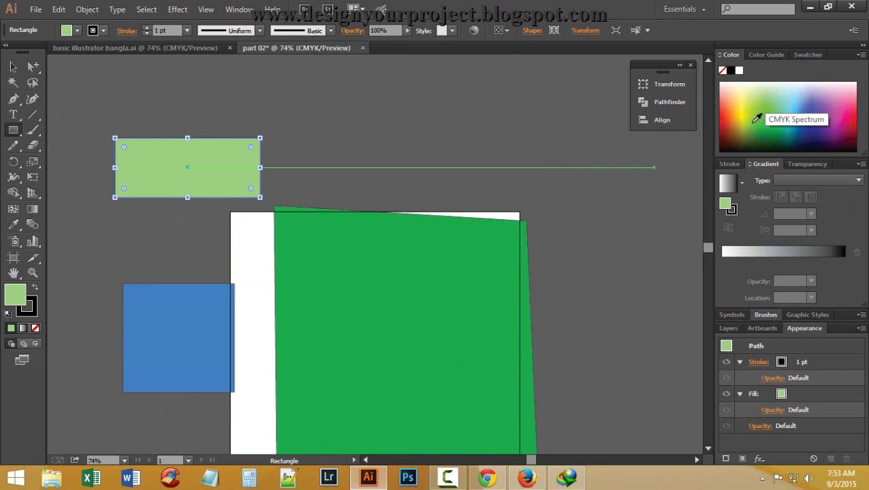
scroll(625, 132, down, 2)
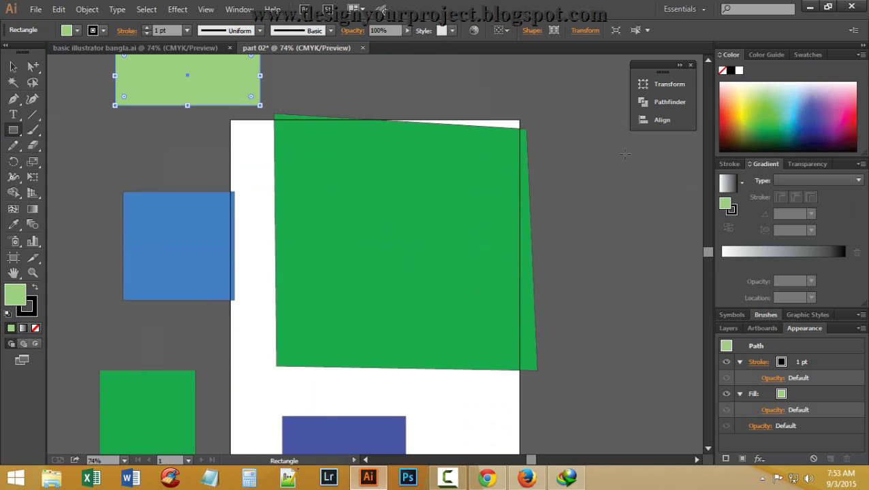
Step: Draw a wide rectangle above the artboard's upper-right corner, fill it red, and add a red rectangle beside the artboard and a thin one below it
mouse_move(471, 111)
mouse_down()
mouse_move(535, 130)
mouse_move(619, 181)
mouse_up()
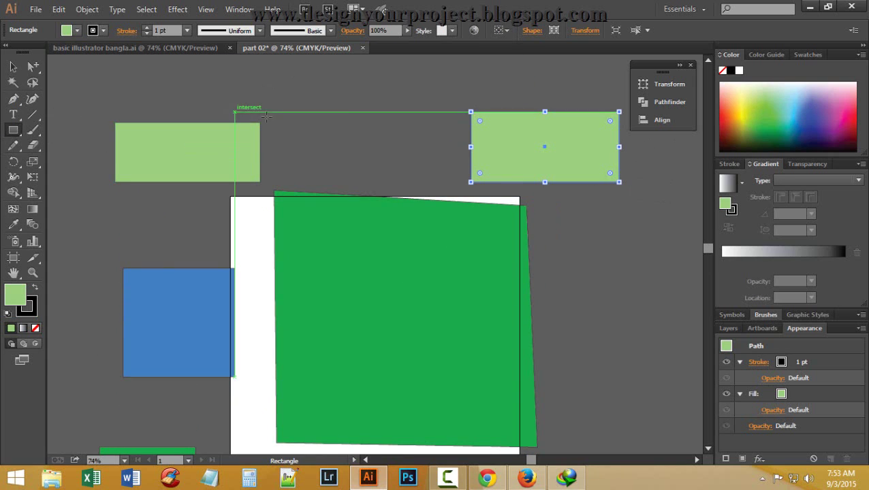
click(854, 108)
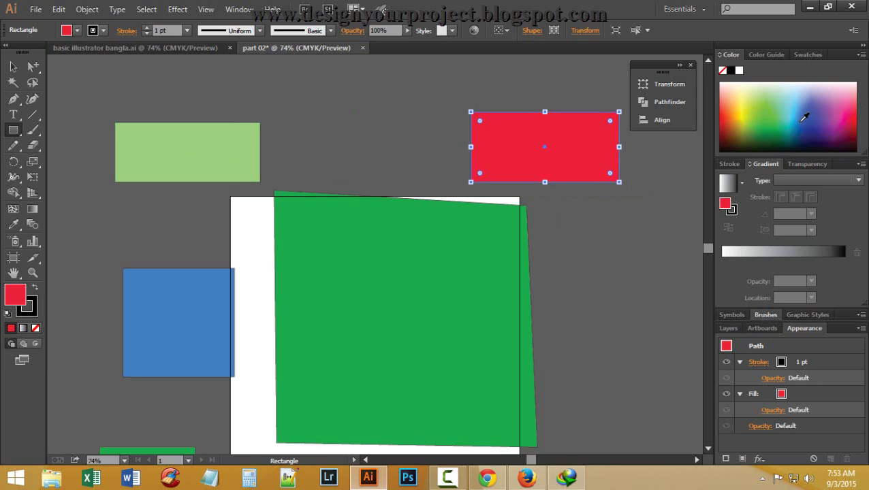
scroll(527, 180, down, 3)
scroll(526, 179, down, 4)
drag(599, 202, 665, 273)
scroll(624, 247, down, 4)
scroll(624, 247, down, 4)
drag(122, 375, 247, 403)
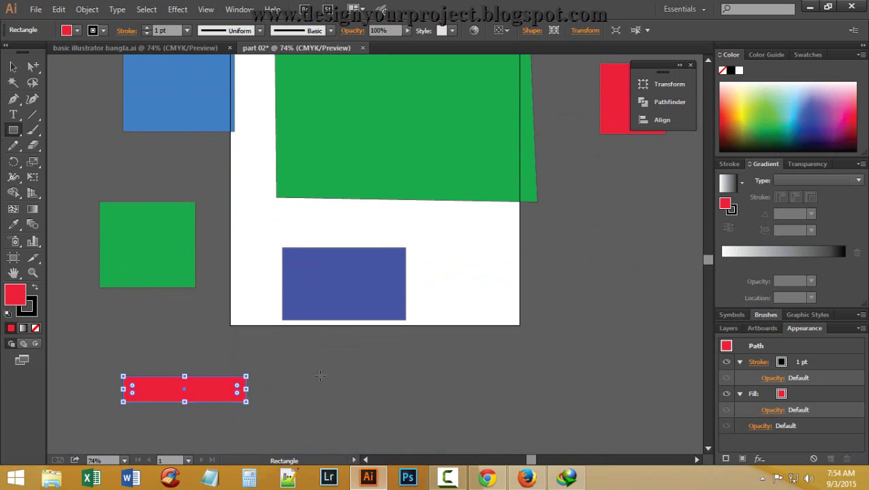
Step: Choose the Magic Wand and zoom out to 50% to bring all the coloured rectangles around the artboard into view
scroll(316, 358, up, 4)
scroll(315, 358, up, 4)
scroll(316, 347, up, 5)
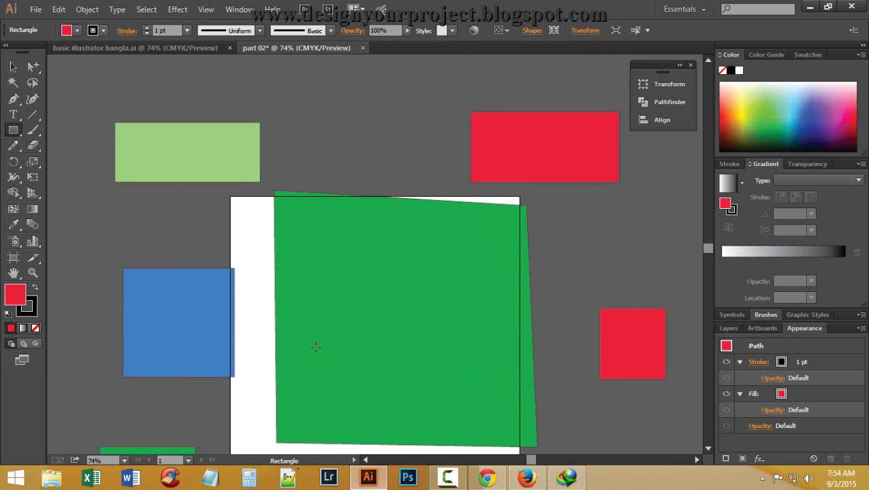
click(11, 83)
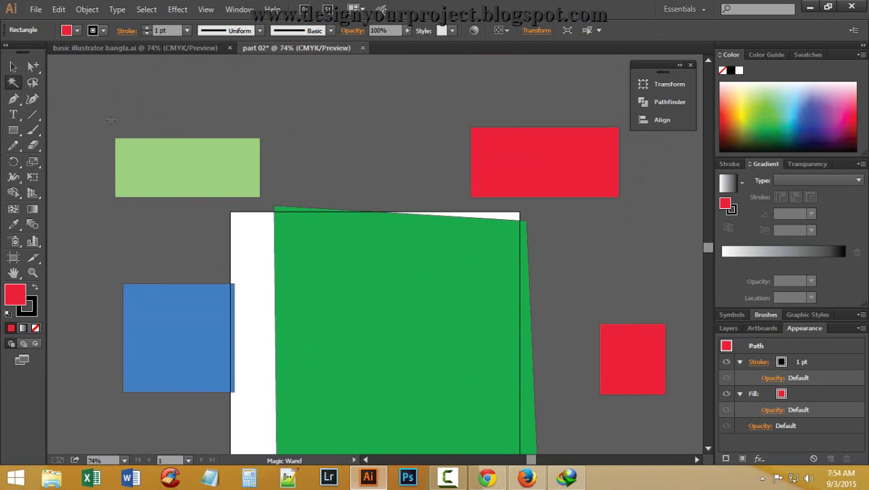
scroll(120, 117, down, 5)
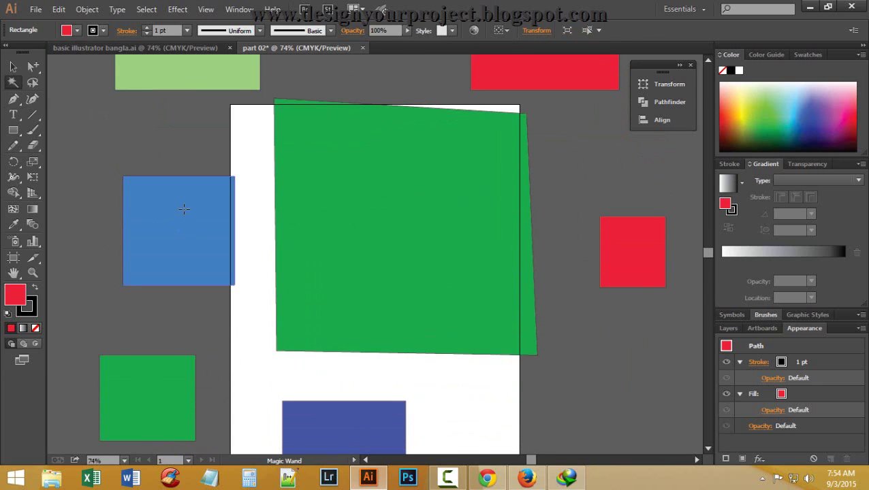
scroll(180, 208, down, 2)
scroll(179, 201, up, 5)
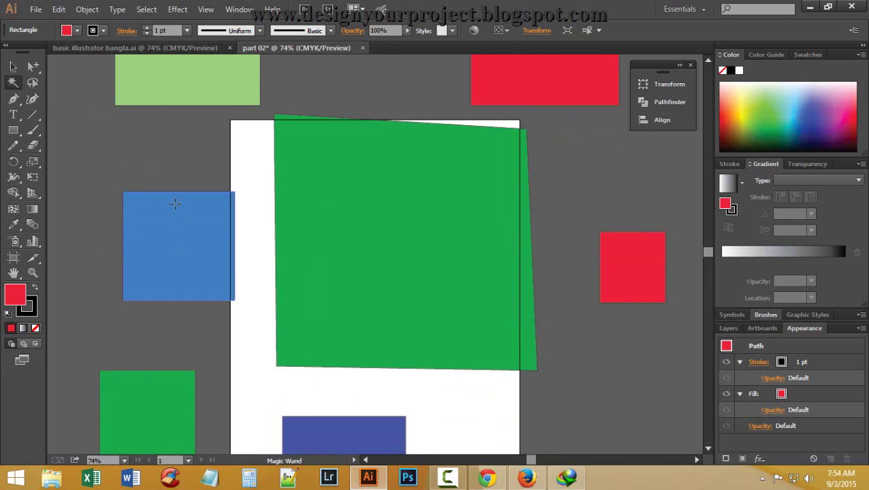
scroll(179, 197, down, 1)
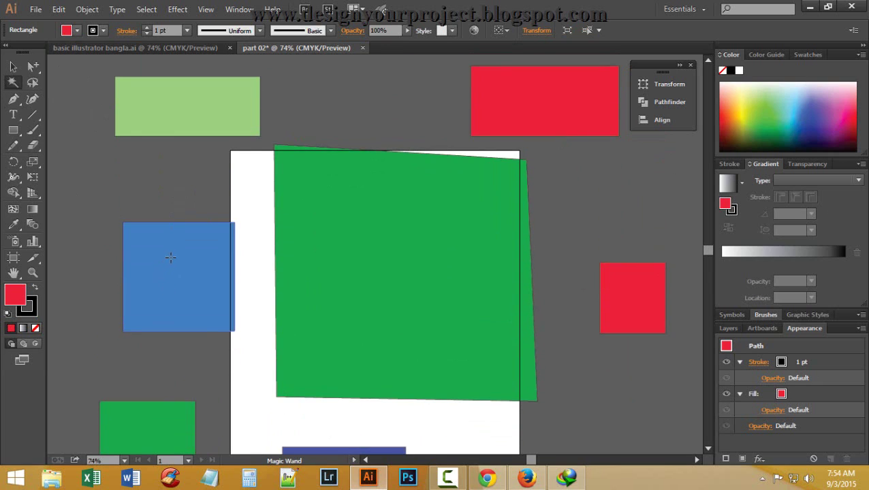
scroll(171, 257, down, 1)
scroll(557, 86, down, 4)
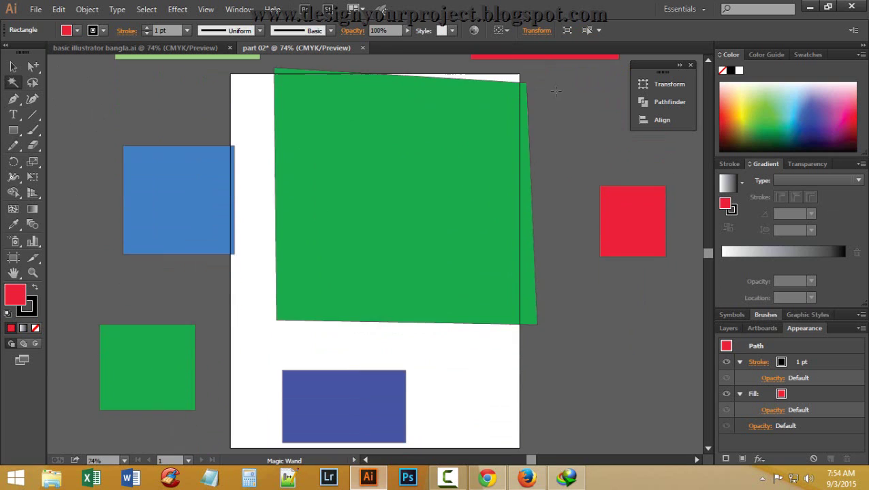
scroll(546, 95, up, 1)
ctrl+alt+click(486, 124)
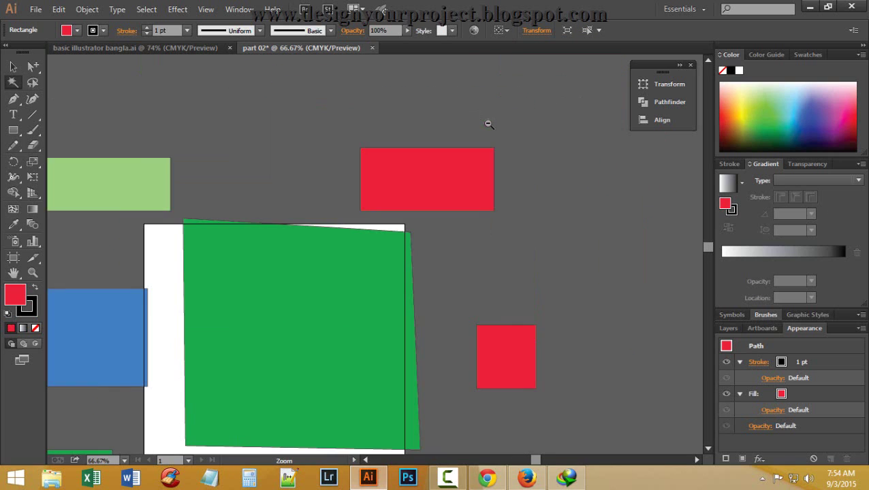
scroll(486, 124, down, 1)
drag(316, 157, 398, 119)
scroll(357, 103, down, 3)
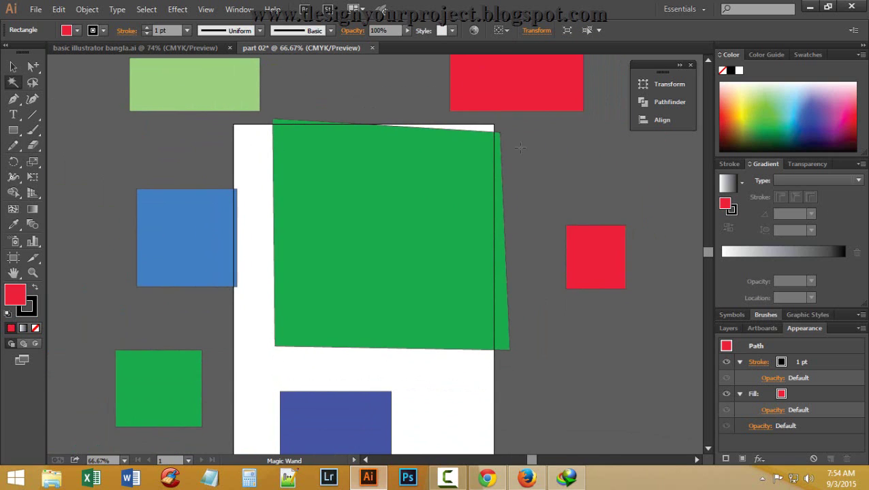
scroll(455, 166, down, 1)
ctrl+alt+click(455, 166)
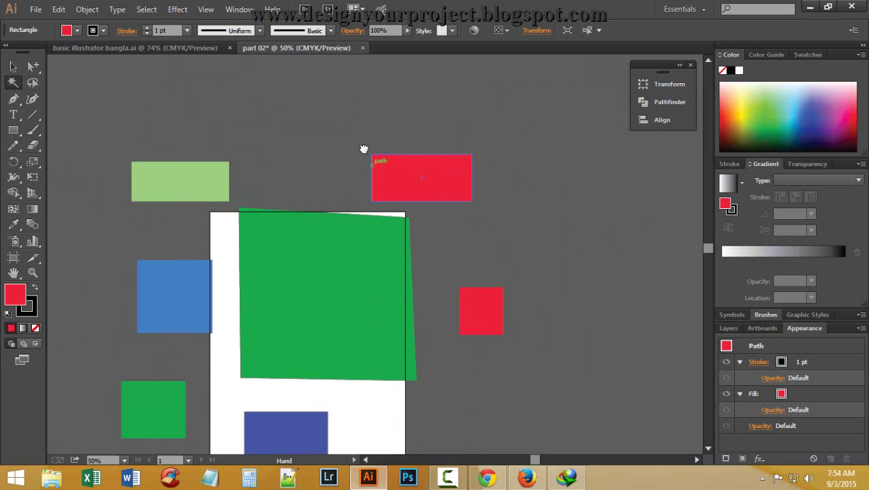
drag(363, 147, 422, 97)
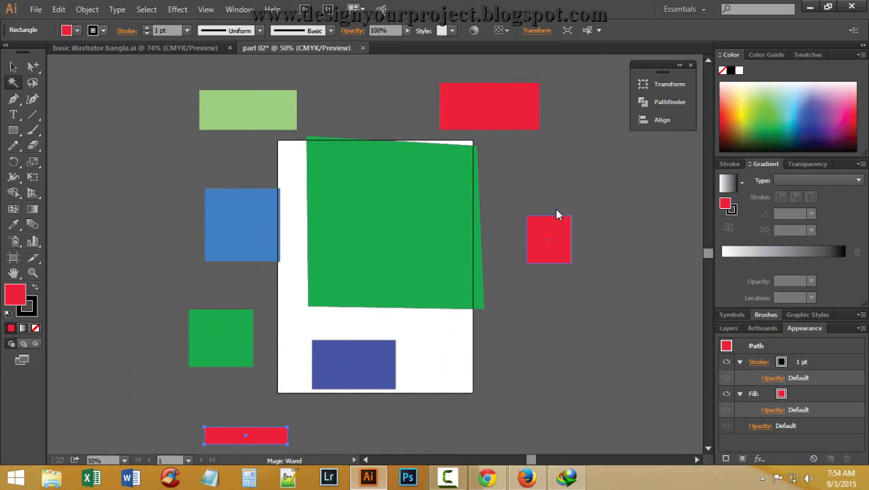
Step: Use the Magic Wand on the wide red rectangle to select all red-filled objects, deselect them and select them again
click(521, 108)
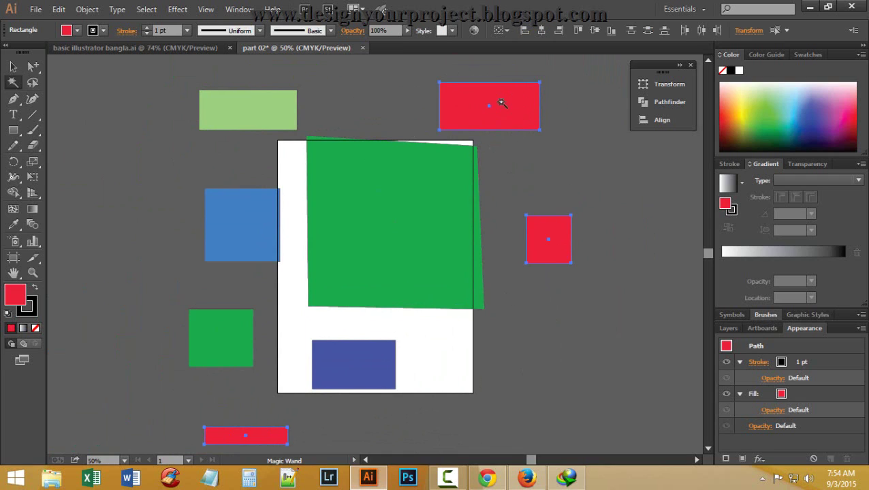
click(590, 323)
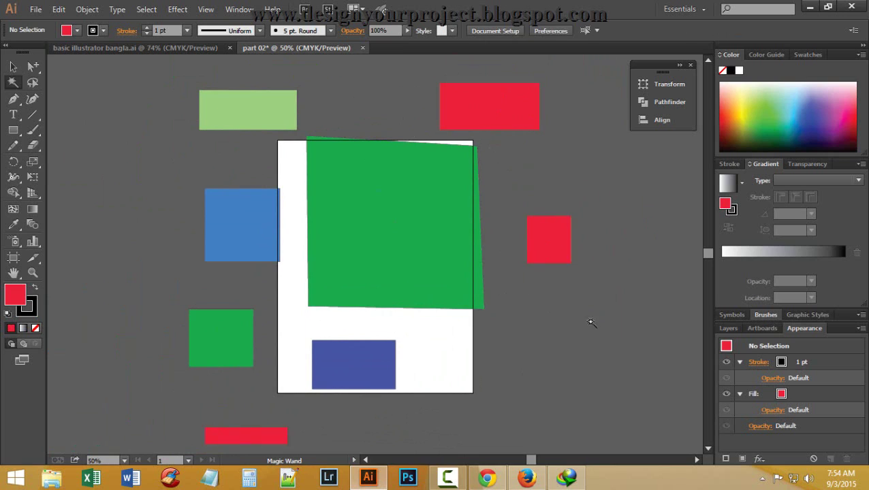
click(500, 102)
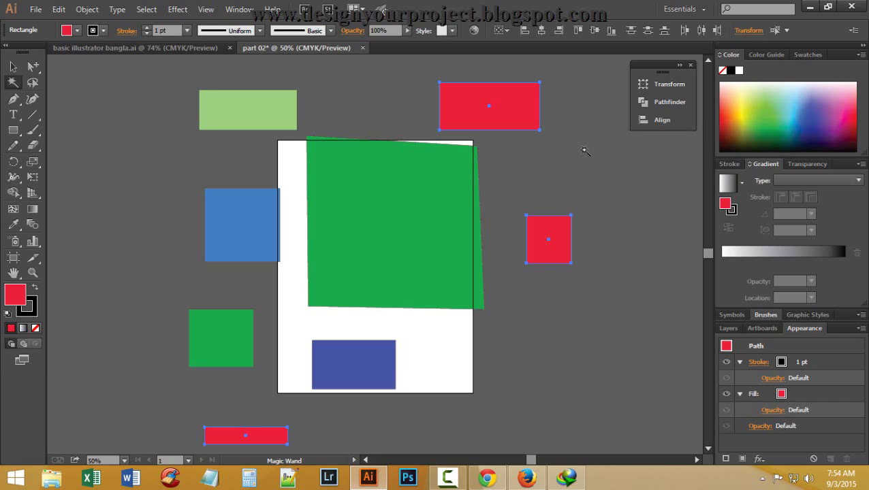
shift+click(242, 333)
Step: Use the Magic Wand to select the green-filled objects, the light green rectangle and the blue square in turn
click(417, 187)
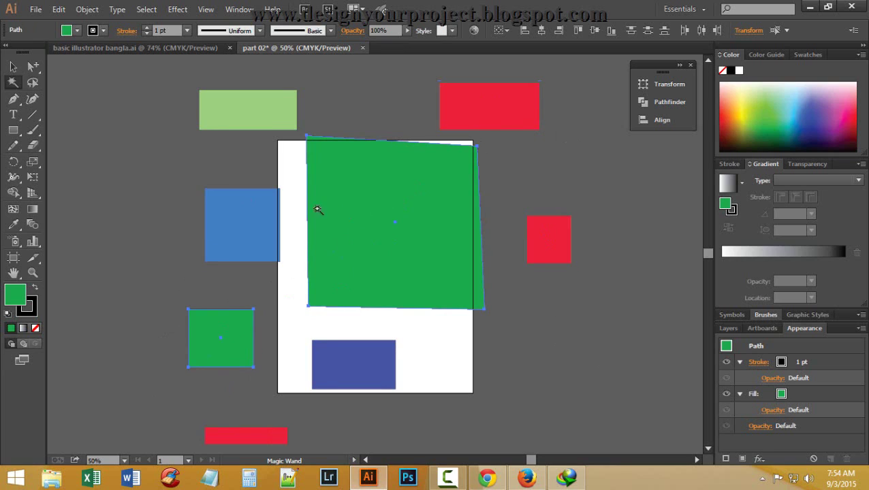
click(271, 113)
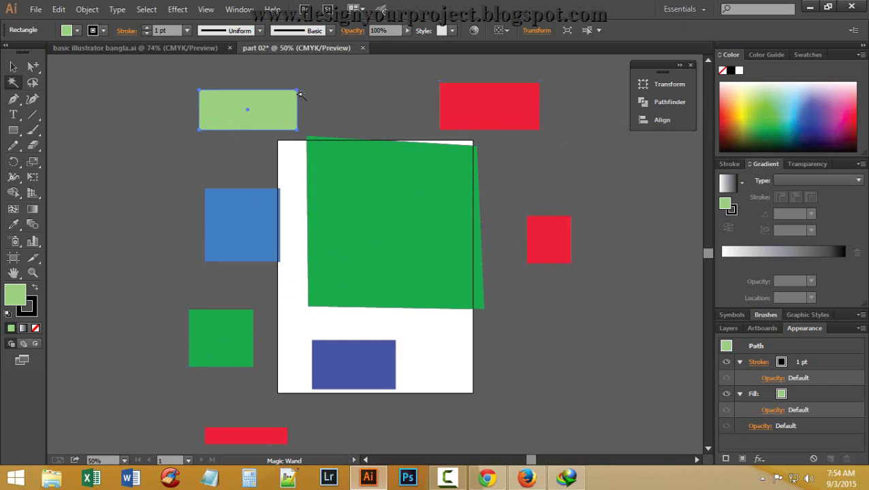
click(243, 223)
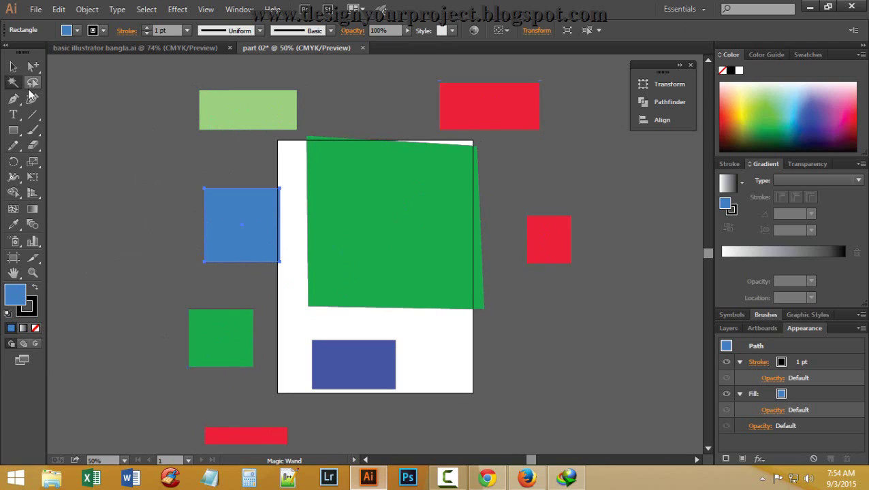
Step: Lasso anchor points on the light green, blue and large green shapes at 66.67% zoom, and undo that selection
click(32, 85)
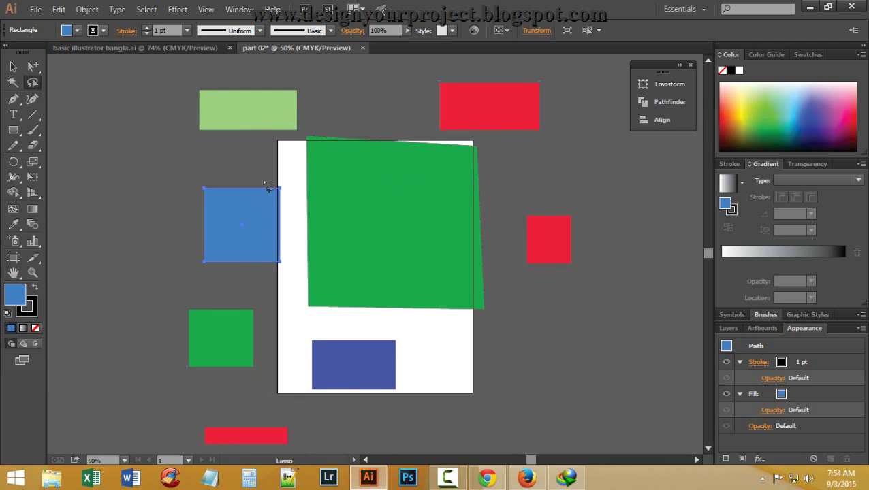
scroll(264, 190, down, 2)
scroll(170, 160, up, 2)
mouse_move(166, 179)
mouse_down()
mouse_move(208, 207)
mouse_move(313, 199)
mouse_move(350, 146)
mouse_move(318, 124)
mouse_move(164, 192)
mouse_up()
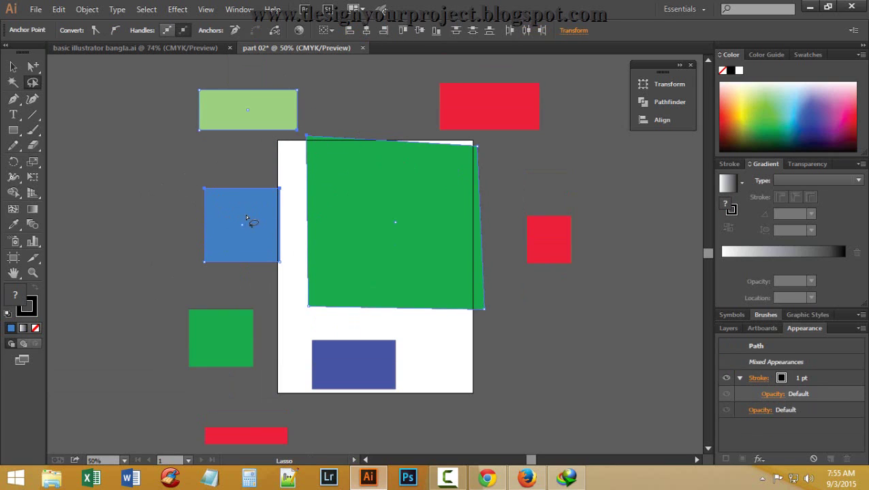
click(324, 132)
scroll(330, 242, down, 3)
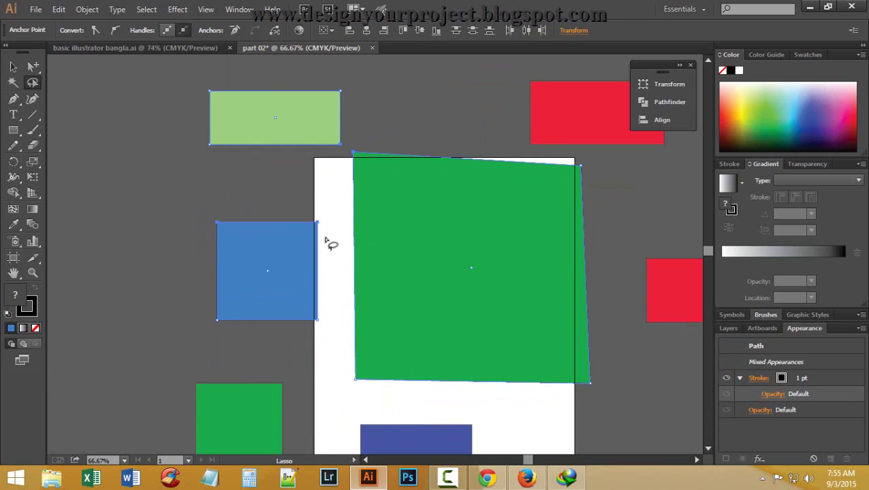
key(ctrl+z)
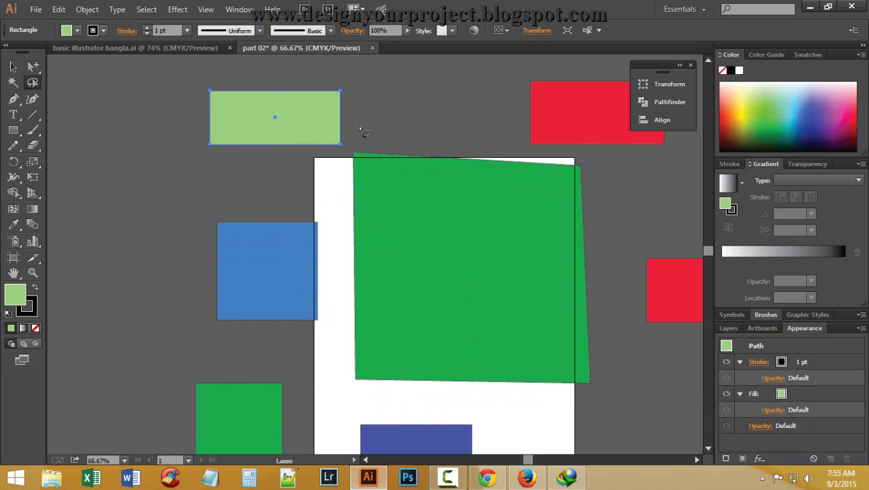
Step: Lasso the facing corner points of the light green, blue and large green shapes, move them together with Direct Selection, and undo the move
mouse_move(325, 147)
mouse_down()
mouse_move(295, 190)
mouse_move(317, 235)
mouse_move(340, 223)
mouse_move(350, 185)
mouse_move(368, 170)
mouse_move(368, 133)
mouse_move(357, 128)
mouse_up()
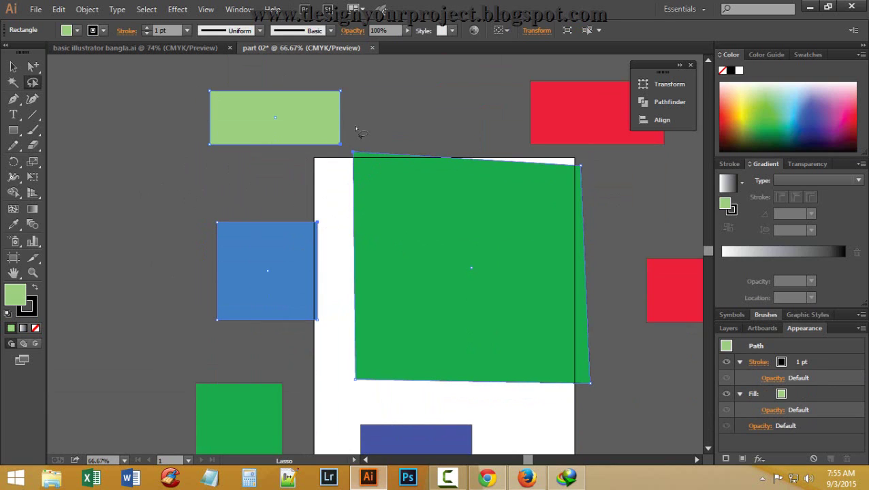
drag(32, 66, 75, 68)
drag(315, 225, 326, 211)
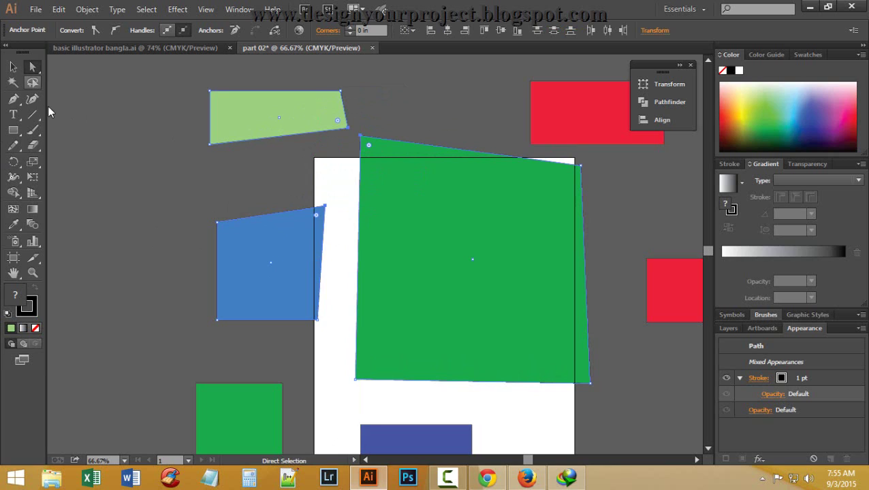
key(ctrl+z)
key(ctrl+z)
key(ctrl+z)
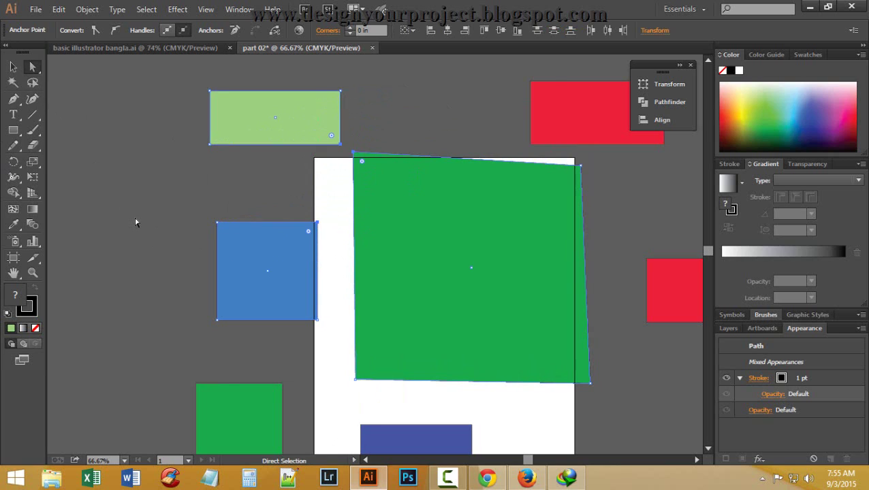
Step: Lasso only the blue square's lower-left anchor point
scroll(139, 217, down, 3)
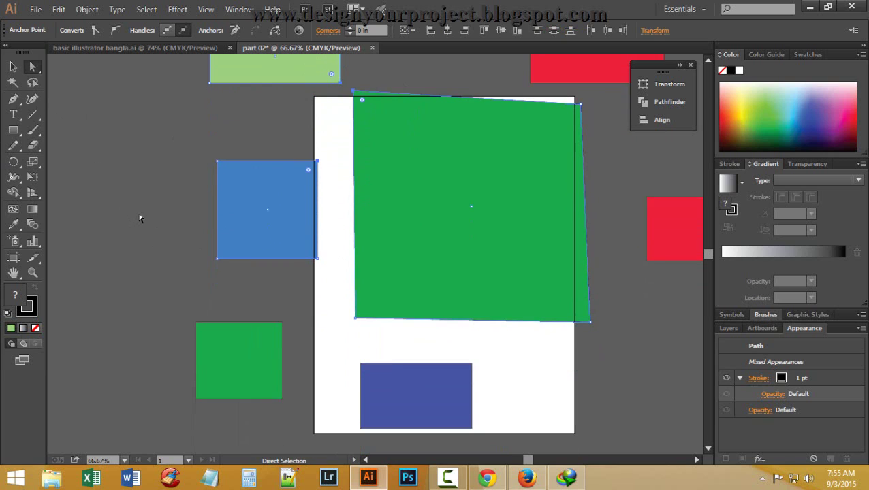
click(34, 83)
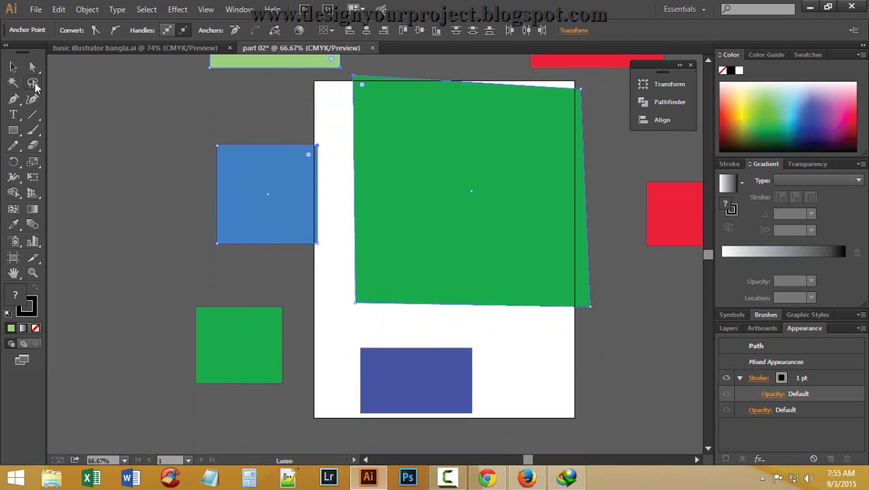
mouse_move(242, 244)
mouse_down()
mouse_move(170, 253)
mouse_move(167, 225)
mouse_move(191, 261)
mouse_up()
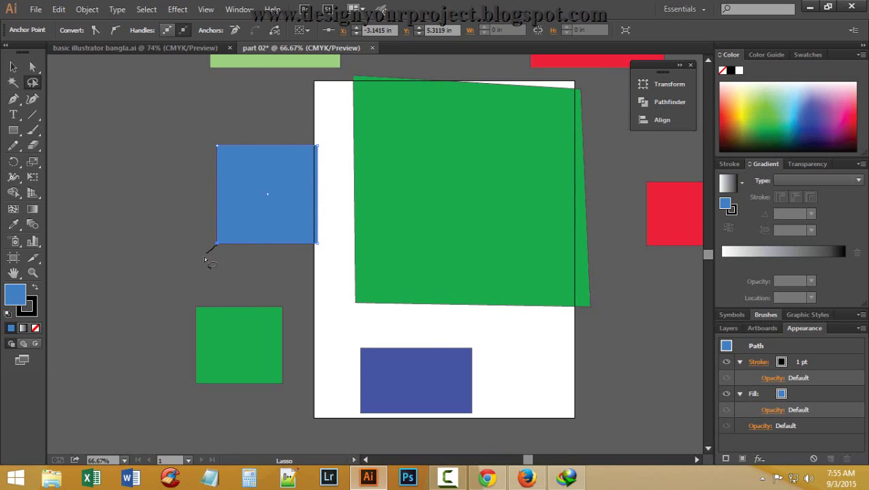
click(212, 273)
mouse_move(212, 238)
mouse_down()
mouse_move(203, 263)
mouse_move(202, 242)
mouse_up()
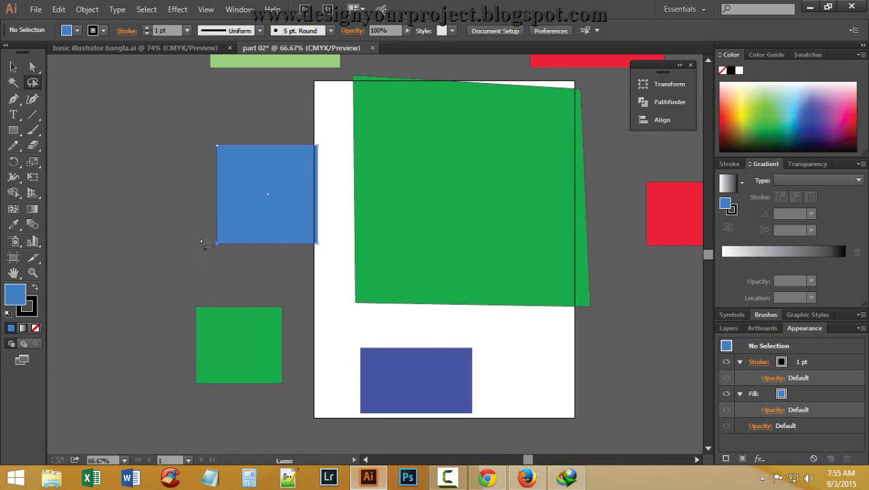
Step: Pull the blue square's lower-left anchor point outward with Direct Selection and undo the move
click(36, 66)
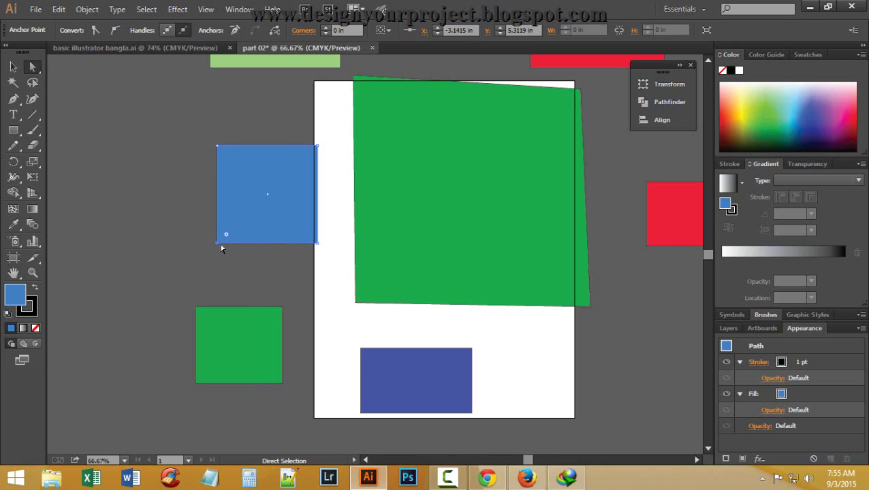
drag(219, 243, 118, 306)
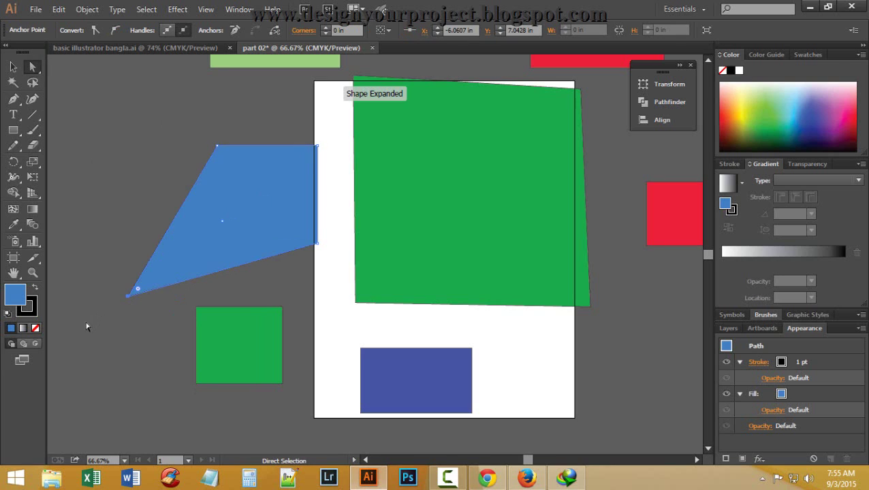
key(ctrl+z)
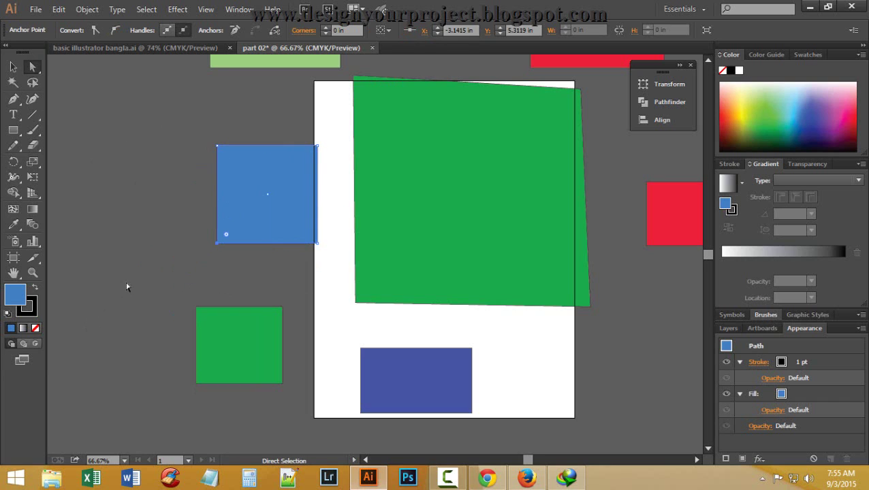
Step: Lasso the left-side anchor points of the blue square and the small green rectangle below it
scroll(178, 242, down, 3)
scroll(229, 227, up, 2)
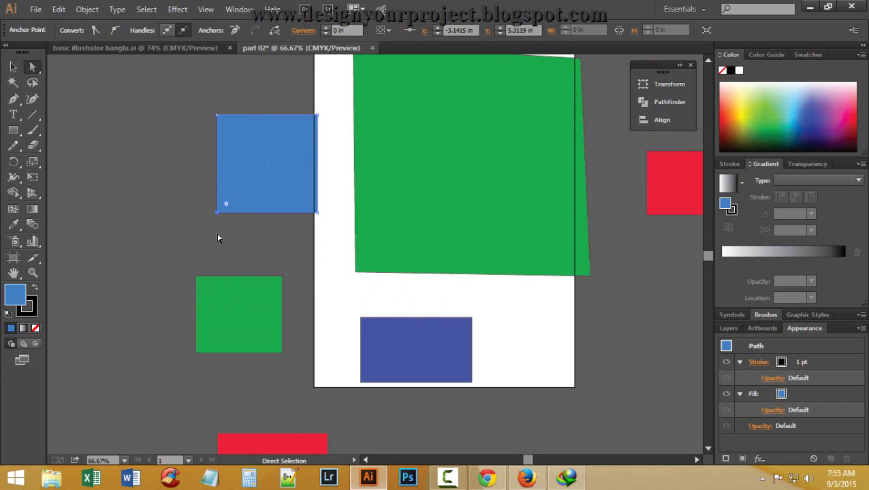
click(32, 83)
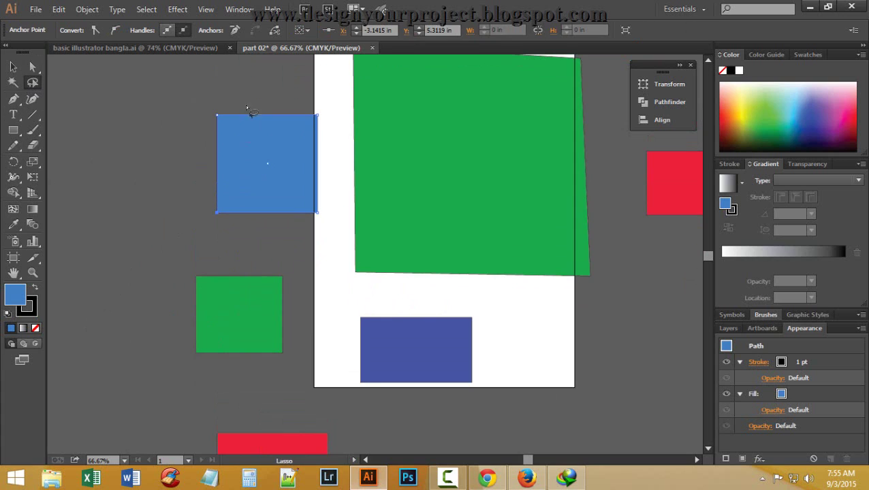
mouse_move(256, 101)
mouse_down()
mouse_move(241, 298)
mouse_move(227, 357)
mouse_move(187, 373)
mouse_move(151, 310)
mouse_move(151, 197)
mouse_move(189, 115)
mouse_move(241, 86)
mouse_move(255, 104)
mouse_up()
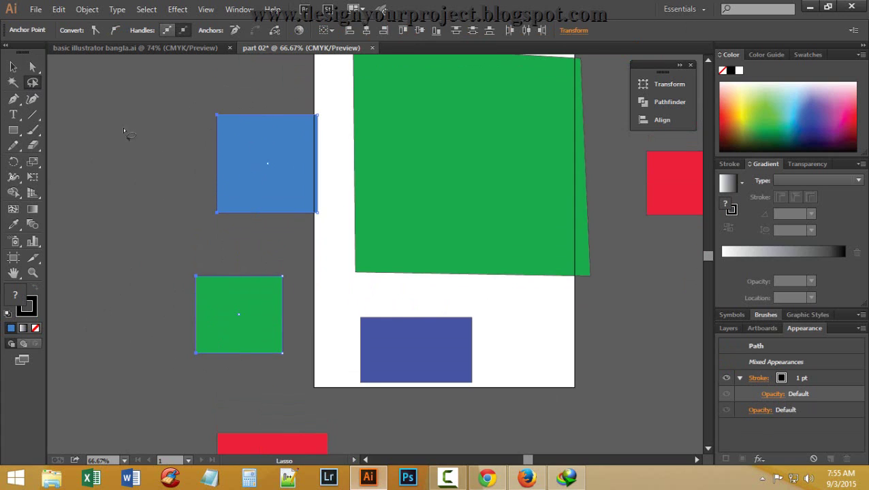
Step: Stretch the blue square and small green rectangle outward together by their left anchor points with Direct Selection, and undo the move
click(32, 67)
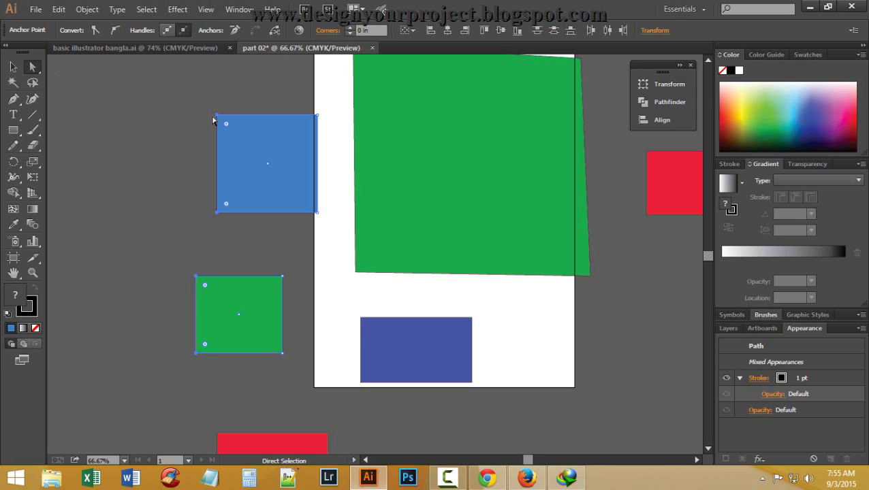
drag(217, 116, 85, 126)
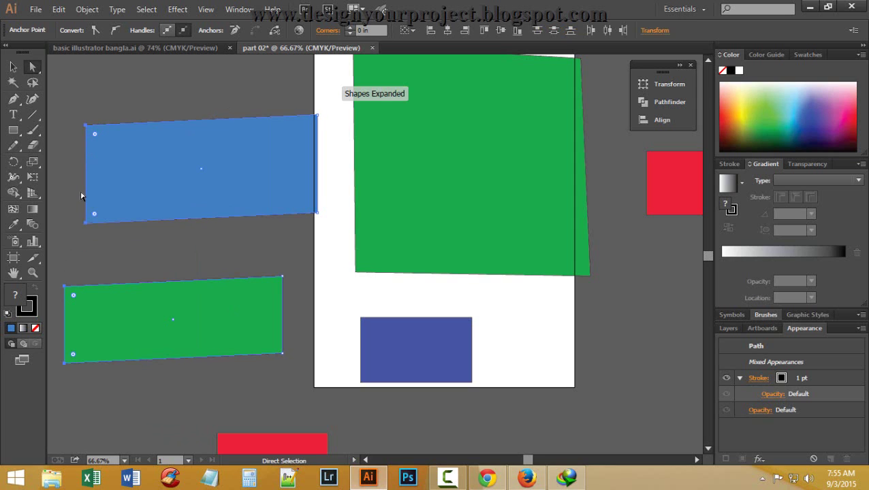
key(ctrl+z)
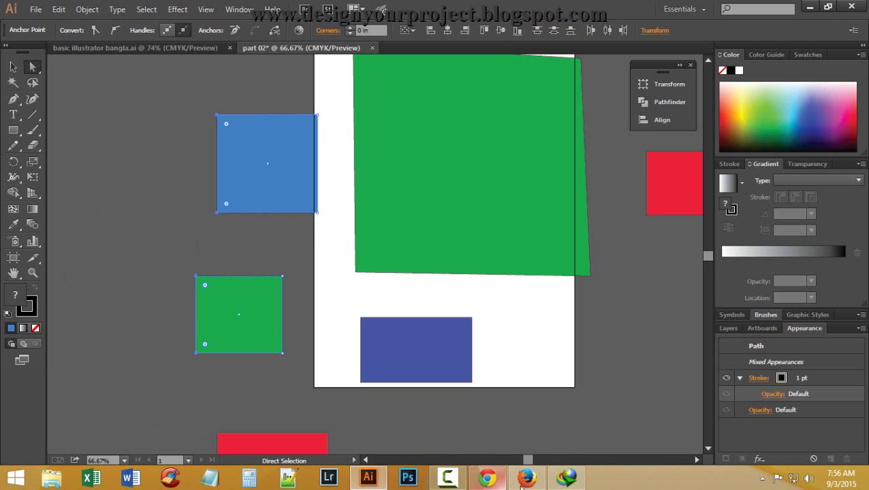
Step: Switch to Chrome and try to reload the Facebook page
click(498, 480)
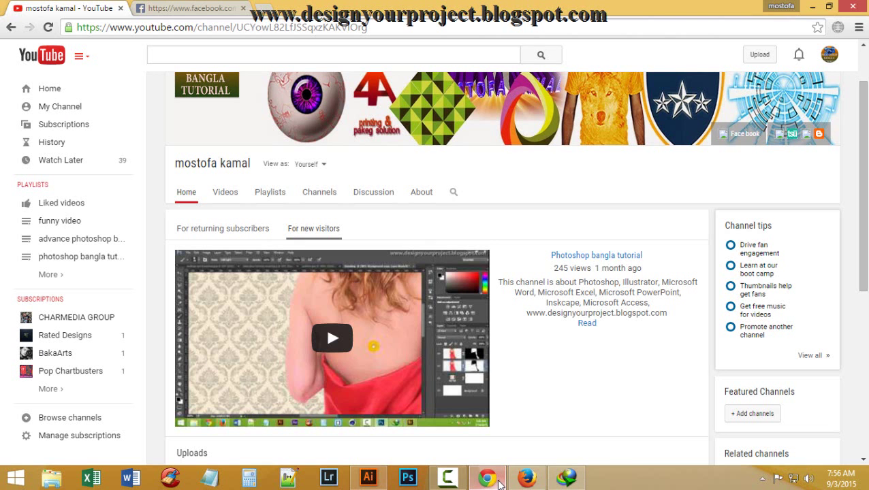
click(189, 7)
click(276, 281)
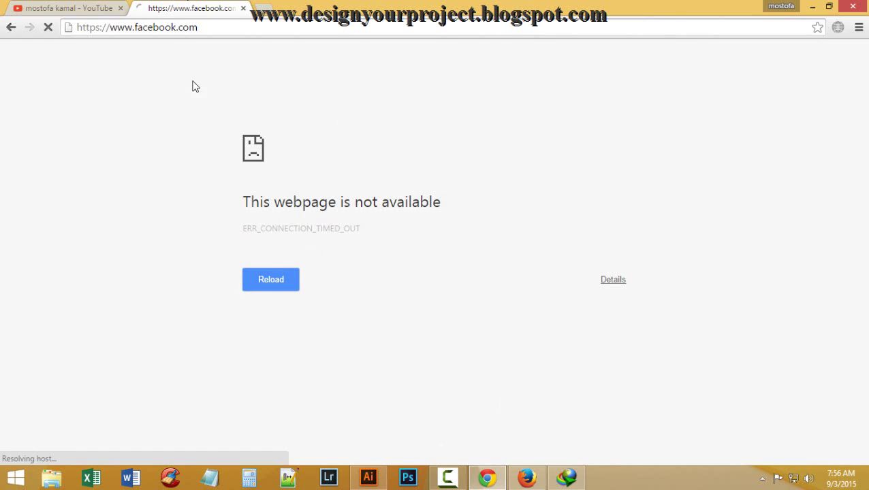
Step: Return to the YouTube channel's home page and look over its banner and channel sections
click(68, 6)
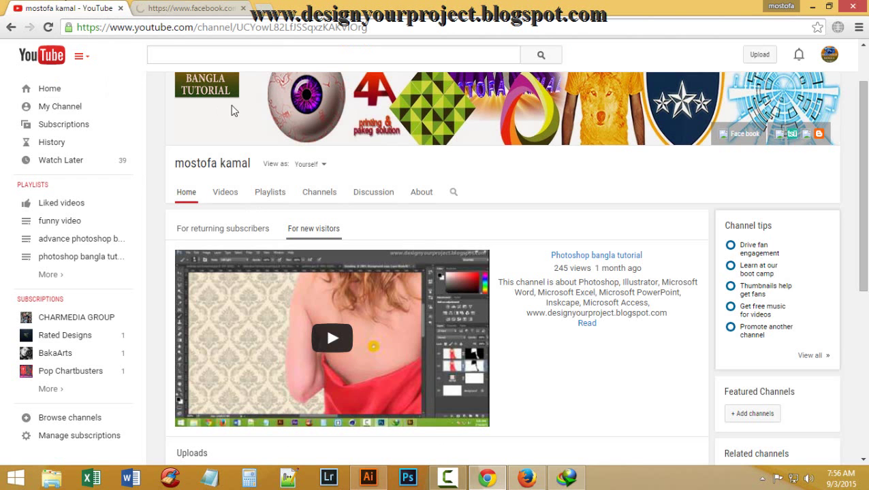
scroll(271, 116, up, 1)
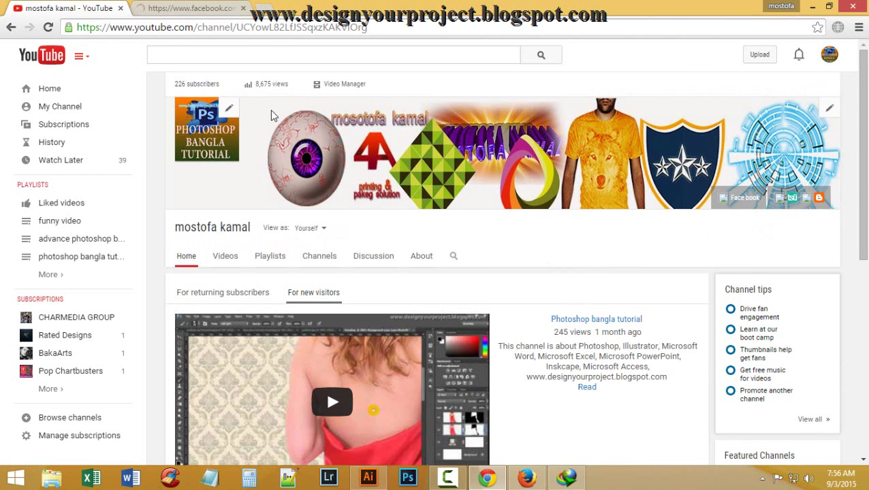
scroll(271, 115, down, 1)
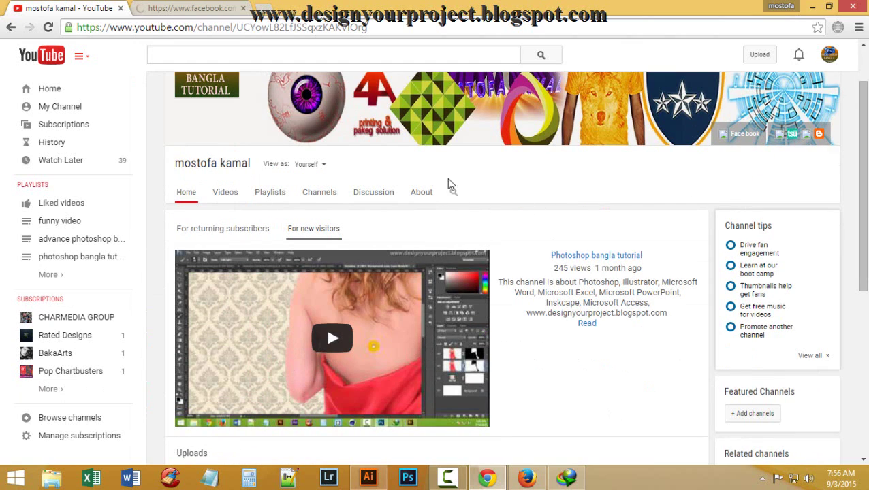